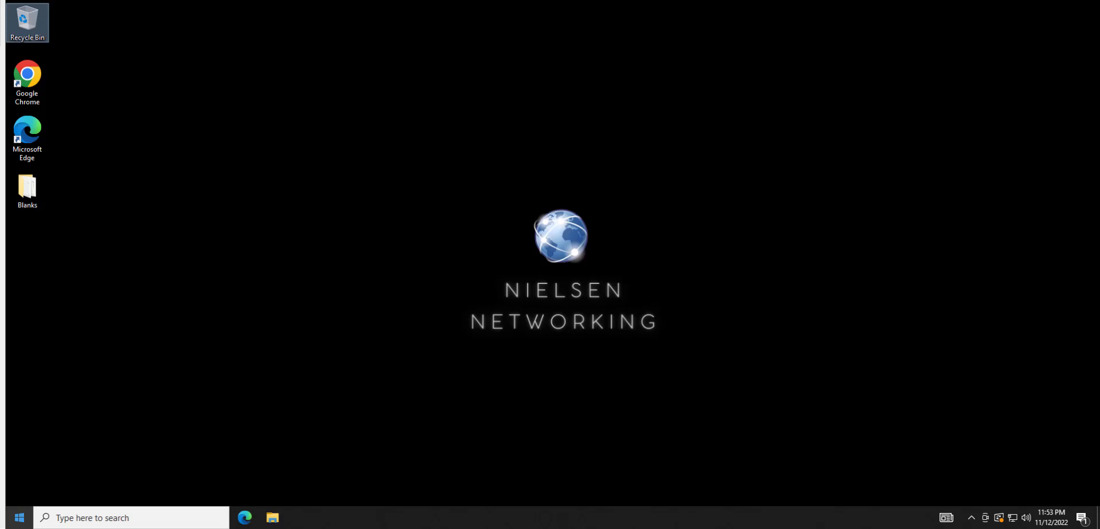
click(19, 523)
click(45, 520)
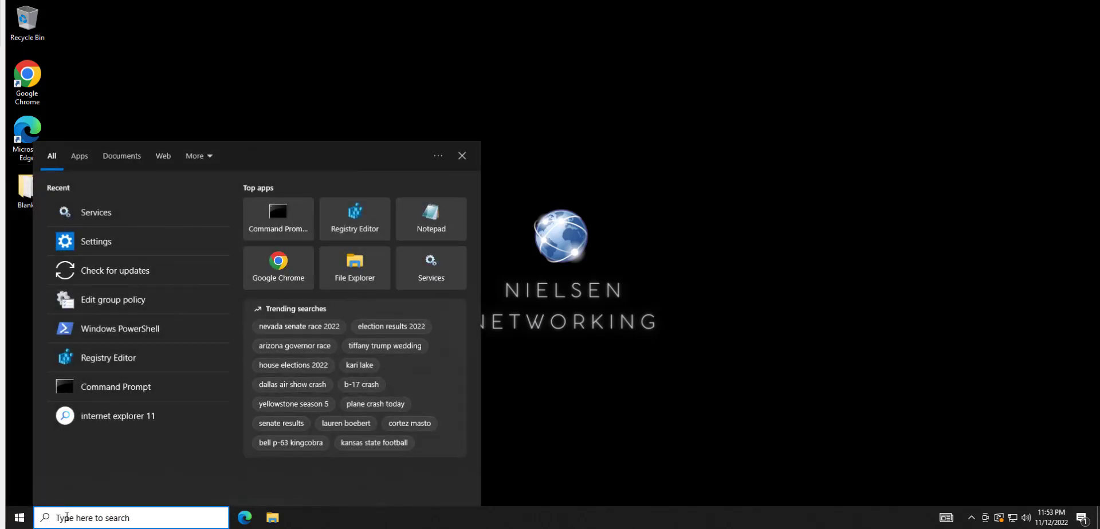
text(update)
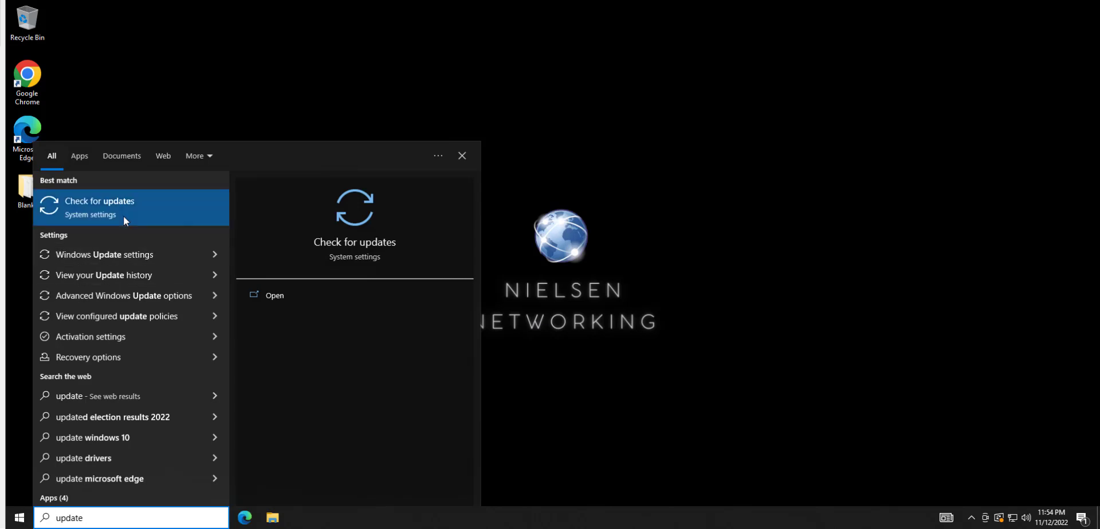
key(BackSpace)
key(BackSpace)
key(BackSpace)
key(BackSpace)
key(BackSpace)
key(BackSpace)
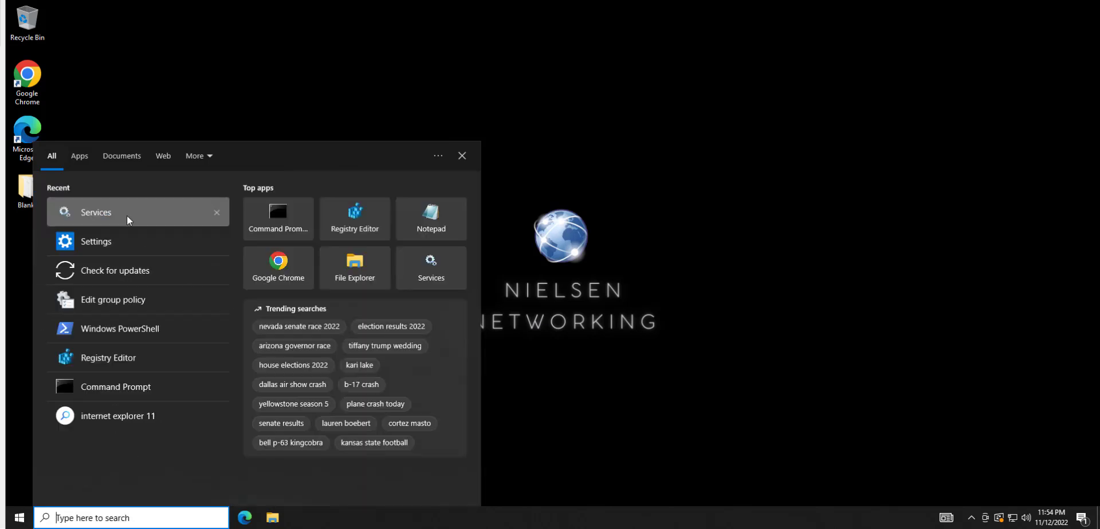
Search for the Settings app, open it, and go to the Windows Update page under Update & Security
text(setting)
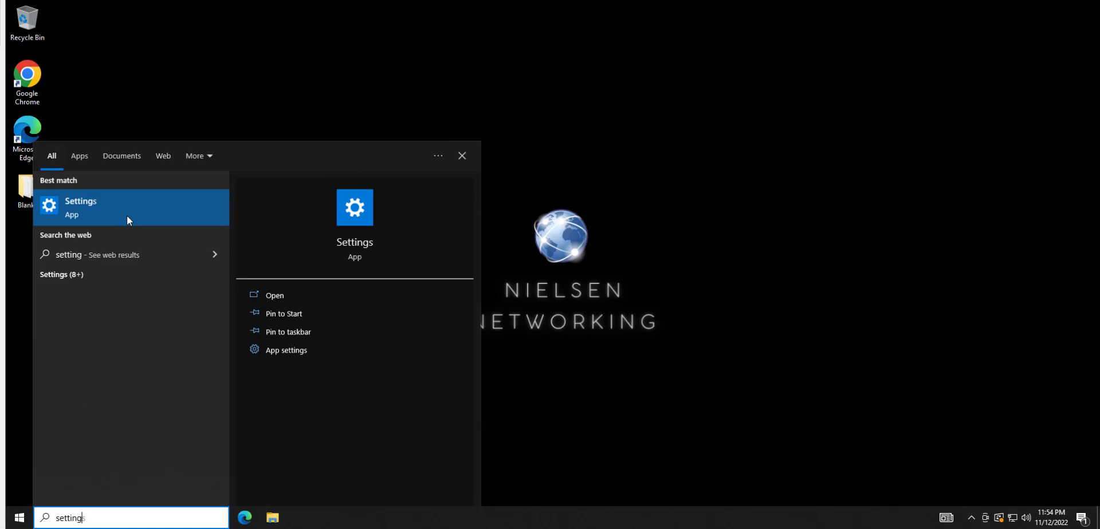
click(90, 207)
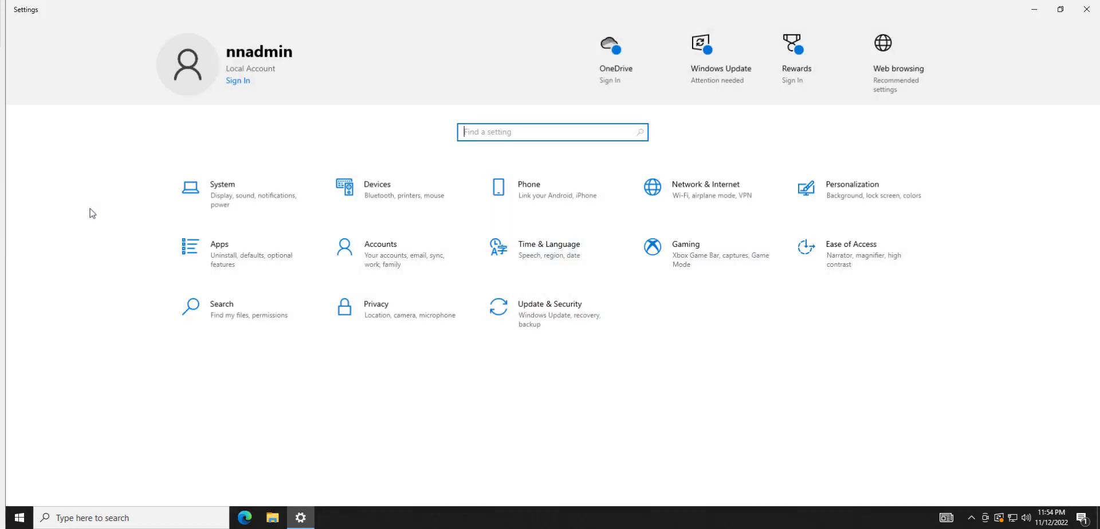
click(565, 319)
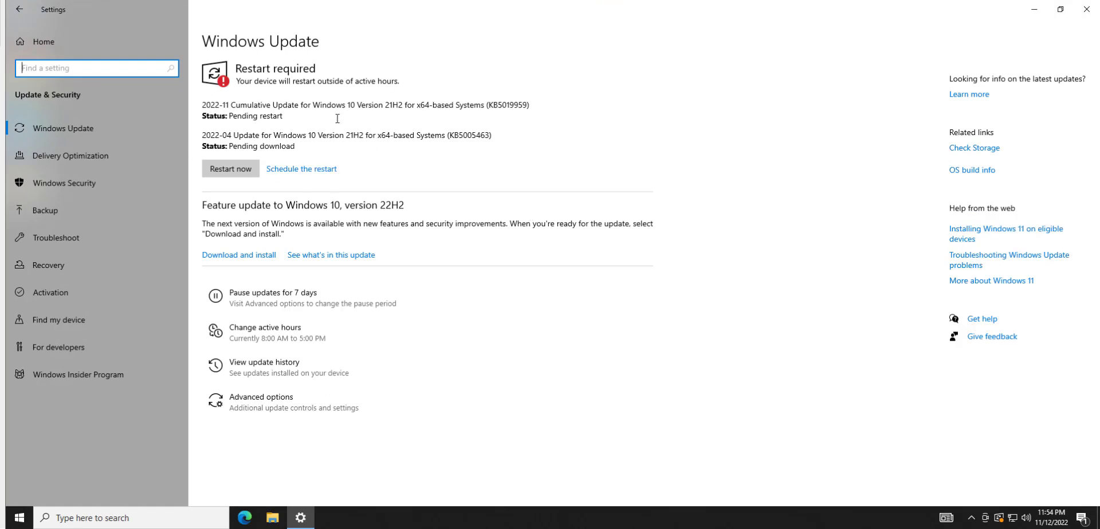
Examine the status of the 2022-11 cumulative update and the 2022-04 update on the Windows Update page
triple_click(312, 119)
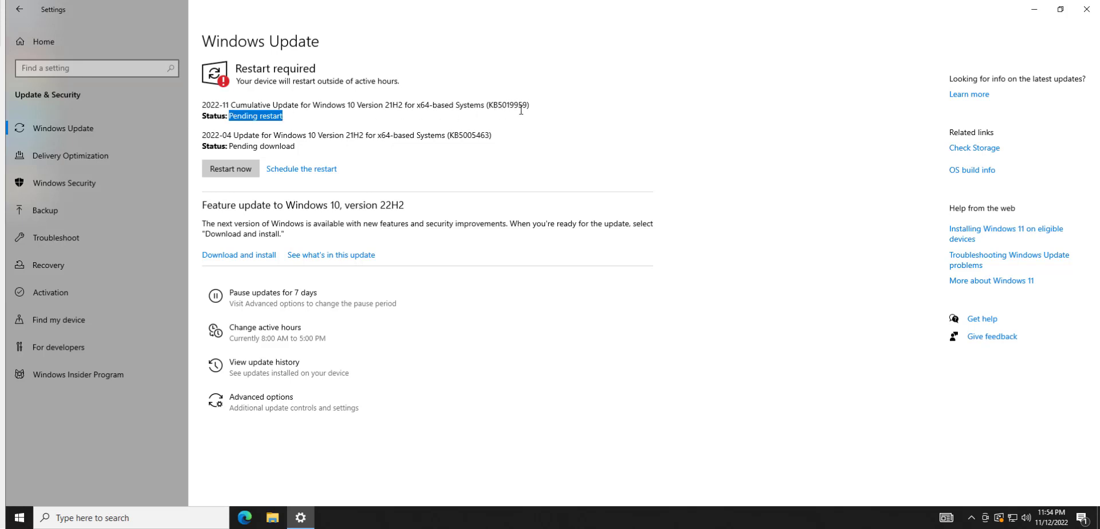
triple_click(306, 145)
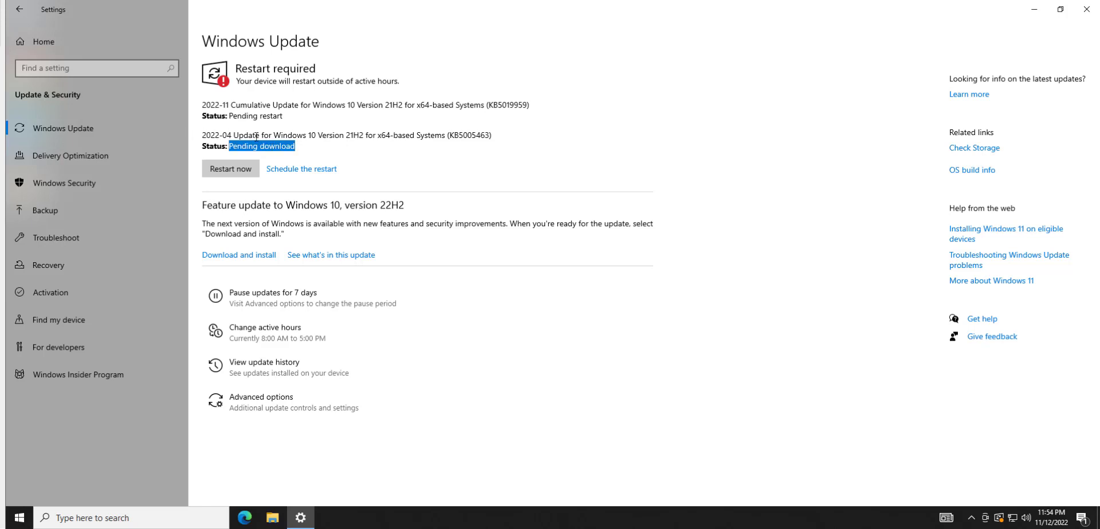
triple_click(246, 116)
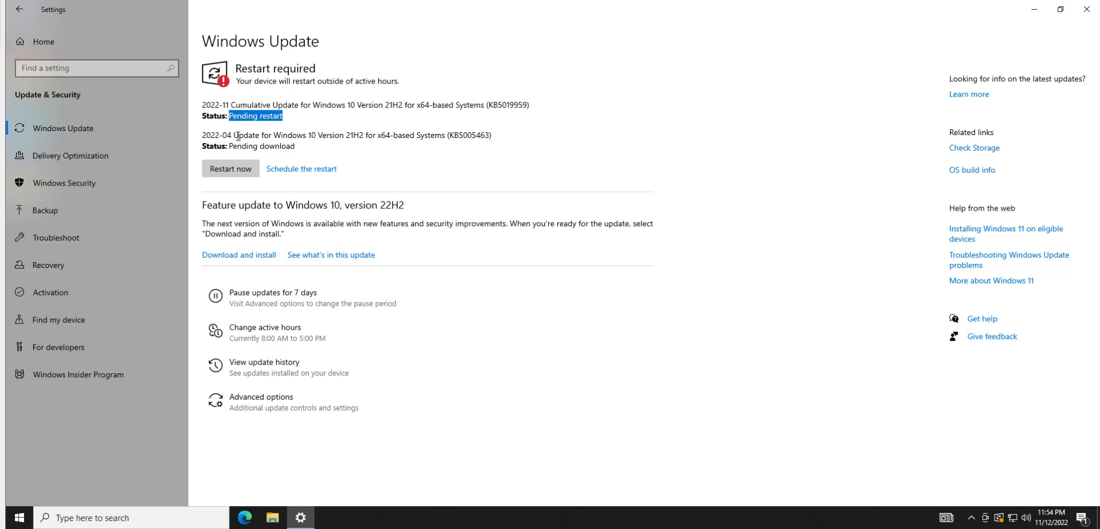
drag(234, 136, 342, 146)
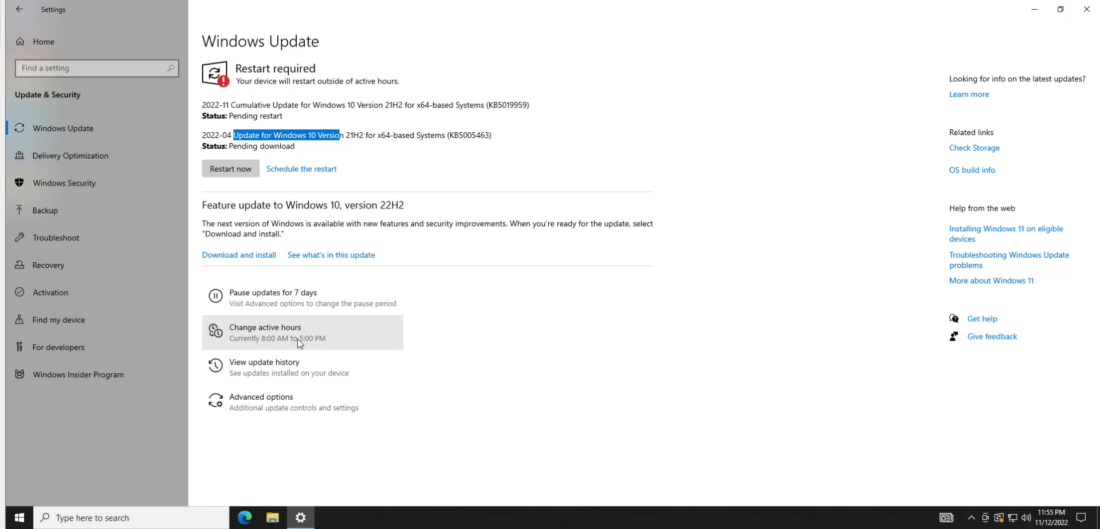
Inspect Security Update KB5019959 in the uninstall list reached from the update history, and close the list without uninstalling anything
click(297, 371)
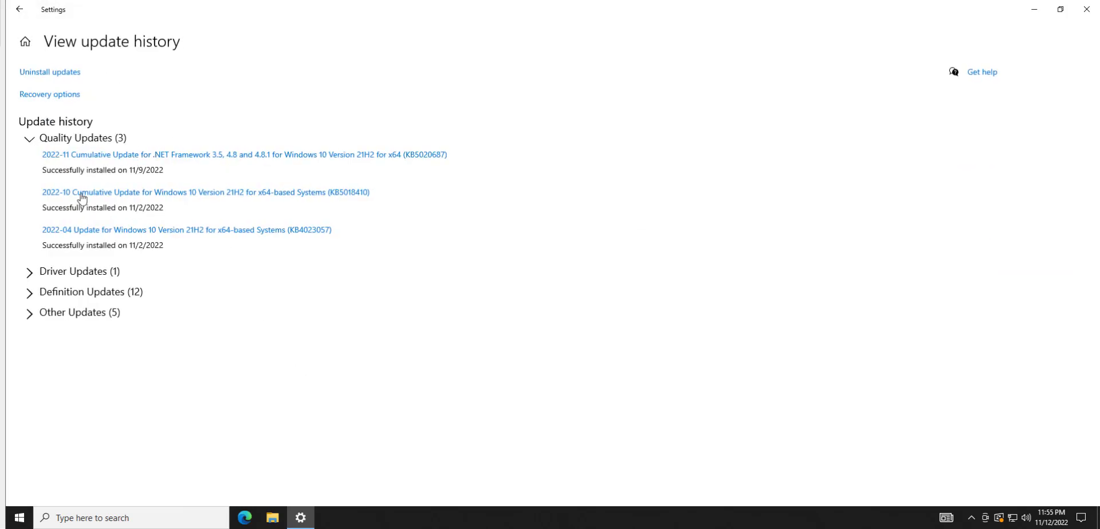
click(55, 76)
click(414, 297)
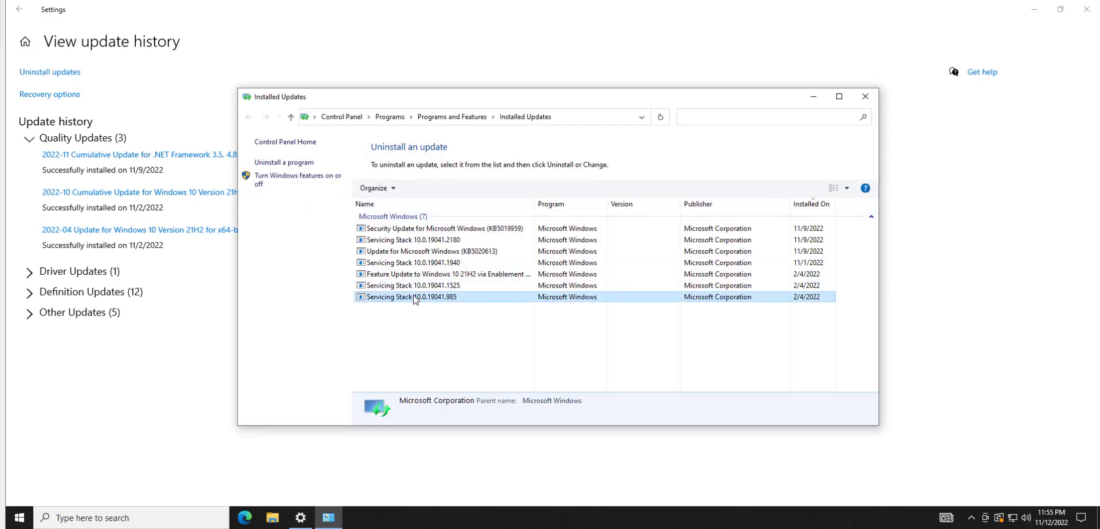
click(425, 229)
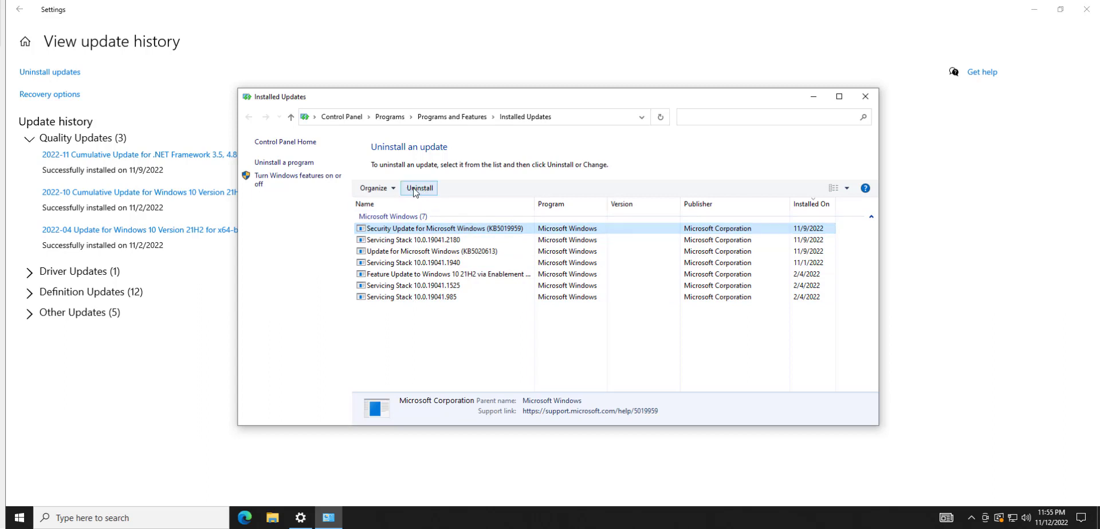
click(864, 97)
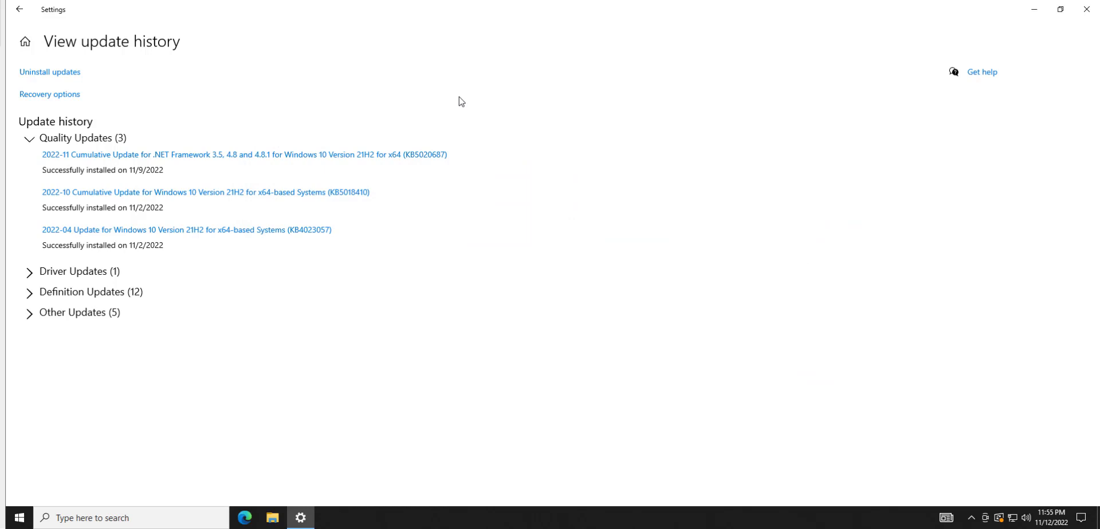
Review the advanced options of Windows Update and return to its main page
click(19, 10)
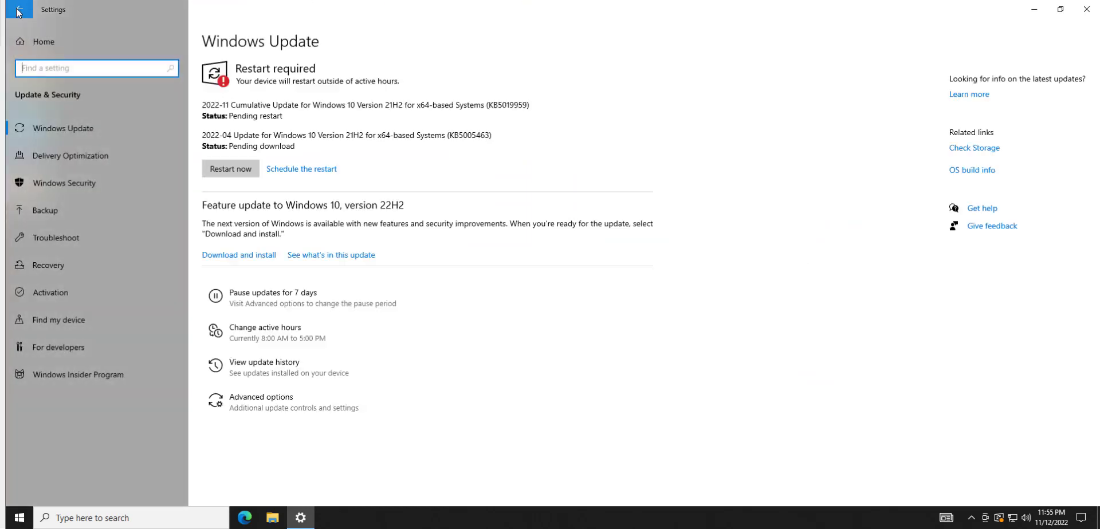
click(288, 398)
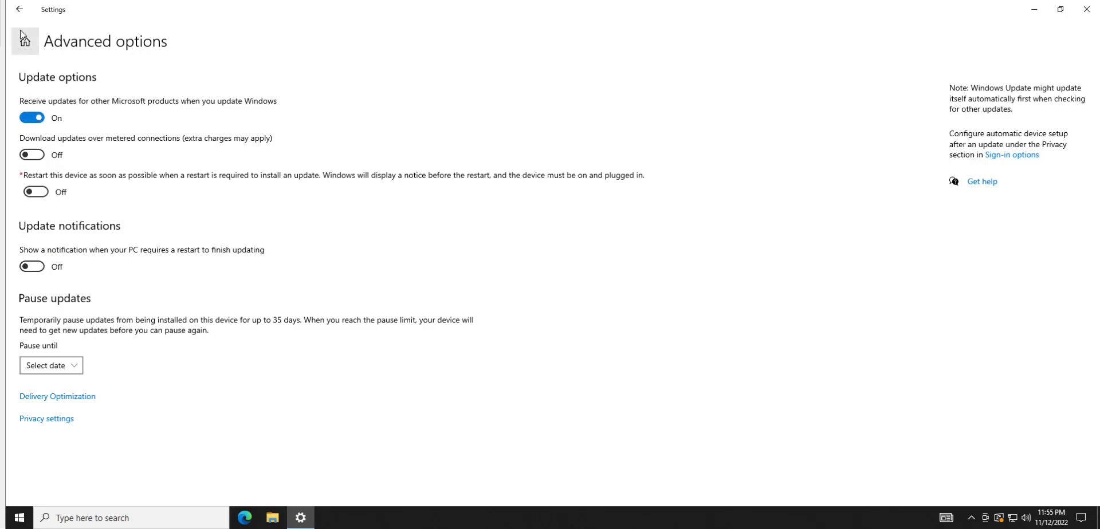
click(17, 12)
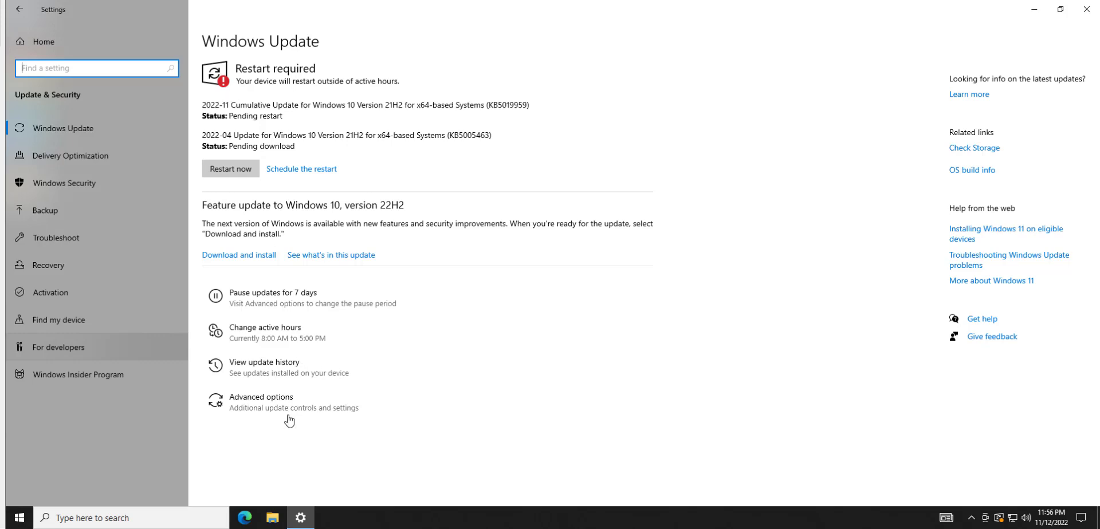
Search for and open the Services console, and select the Windows Update service in the list
click(26, 520)
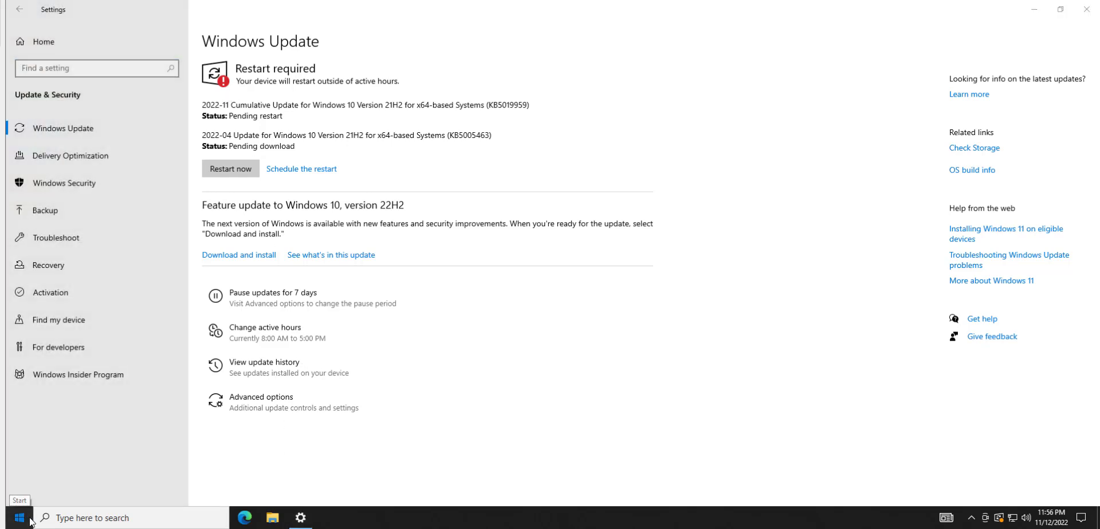
text(serv)
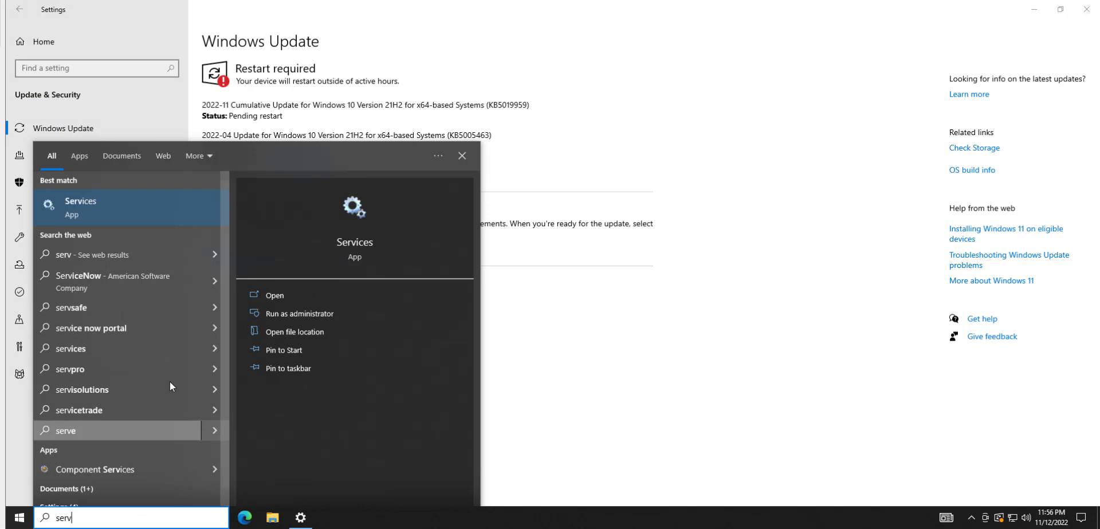
click(108, 218)
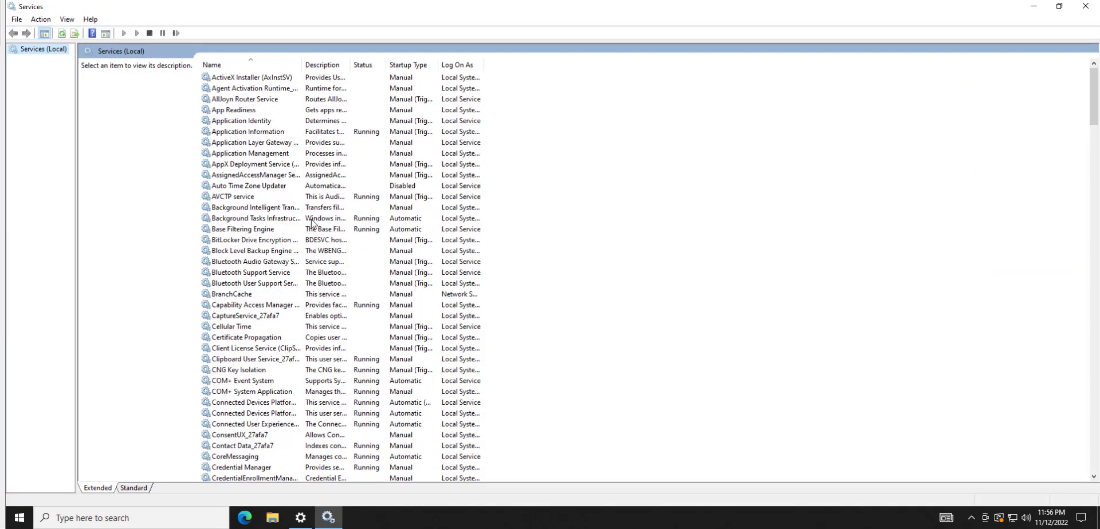
drag(1093, 96, 1071, 446)
click(251, 339)
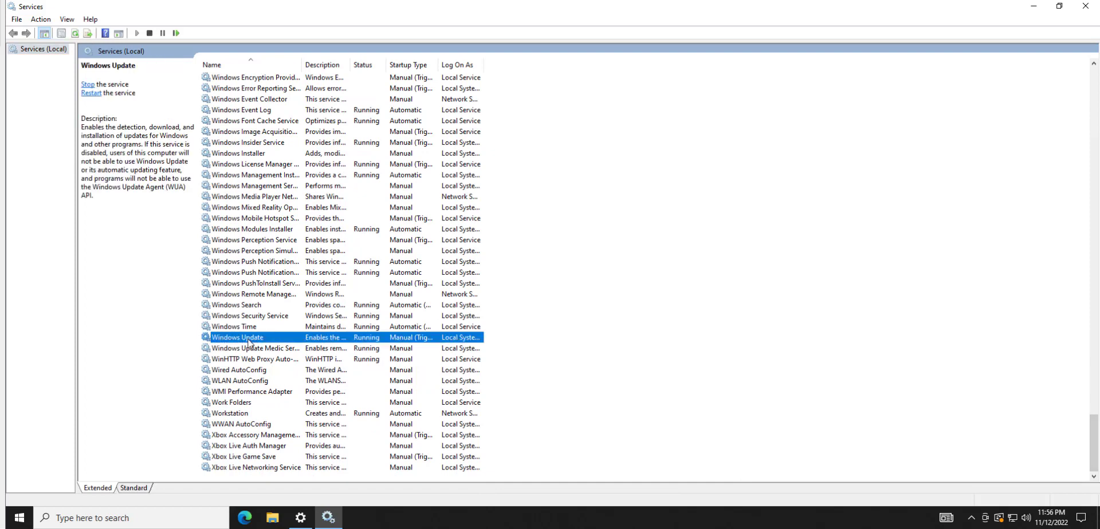
Choose Disabled as the startup type in the Windows Update service's properties and close the dialog without saving
double_click(402, 342)
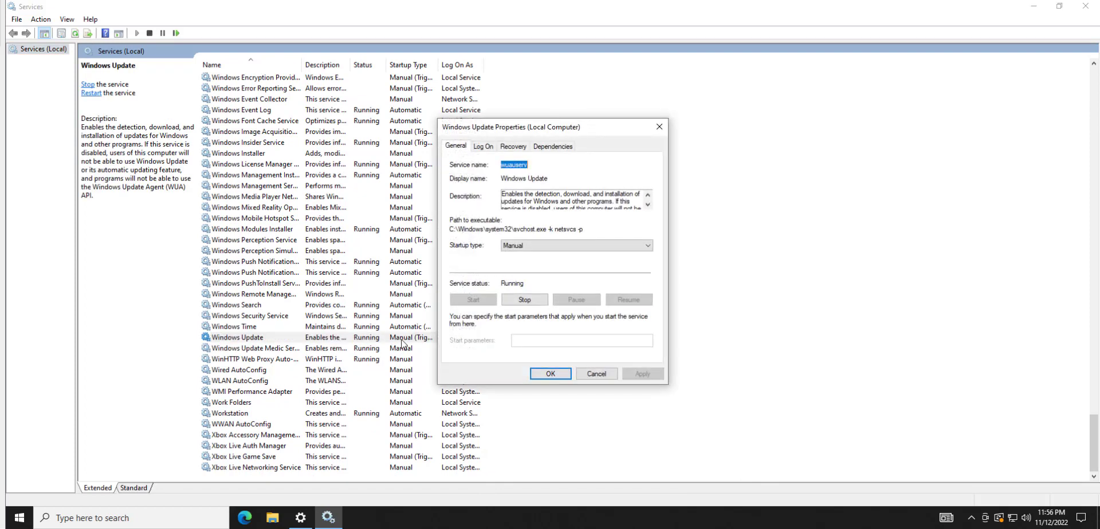
click(581, 249)
click(512, 278)
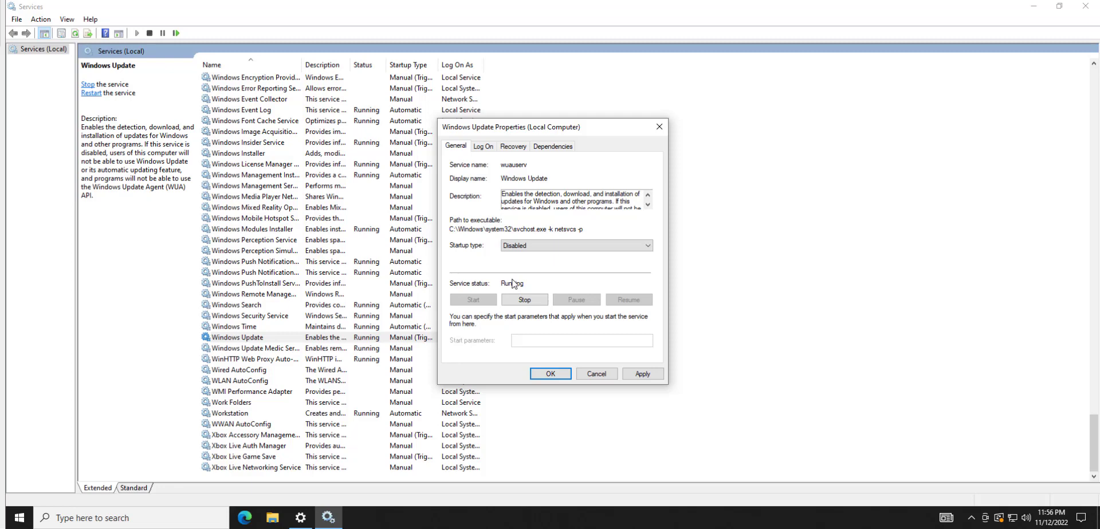
click(550, 373)
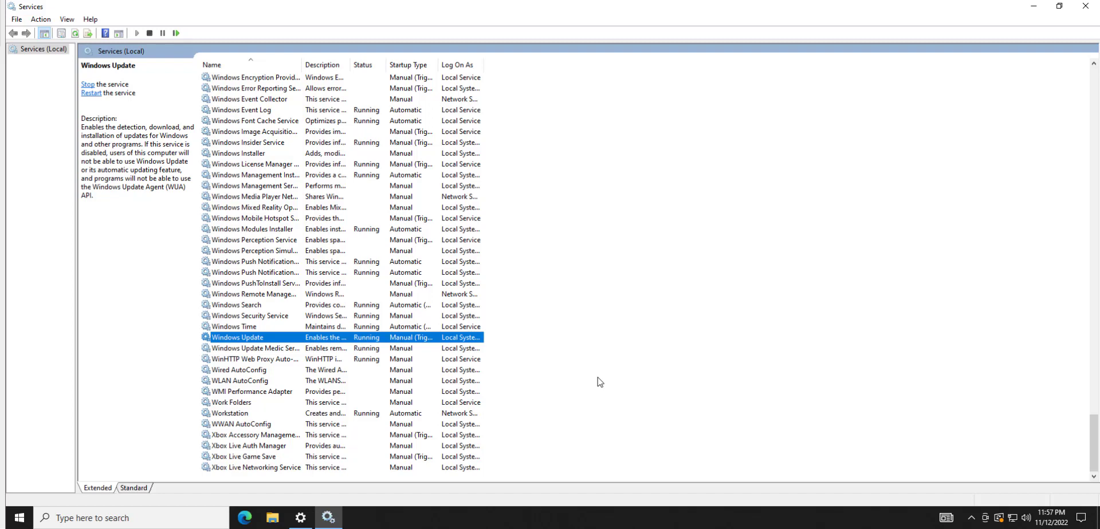
Check the free and used space of Local Disk (C:) through its properties in File Explorer, and close both windows
click(271, 518)
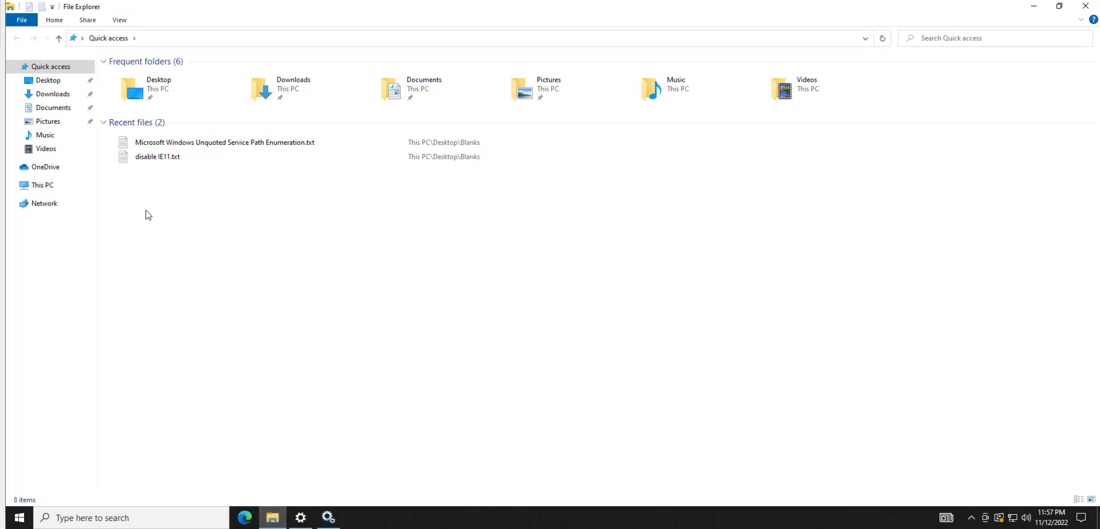
click(33, 169)
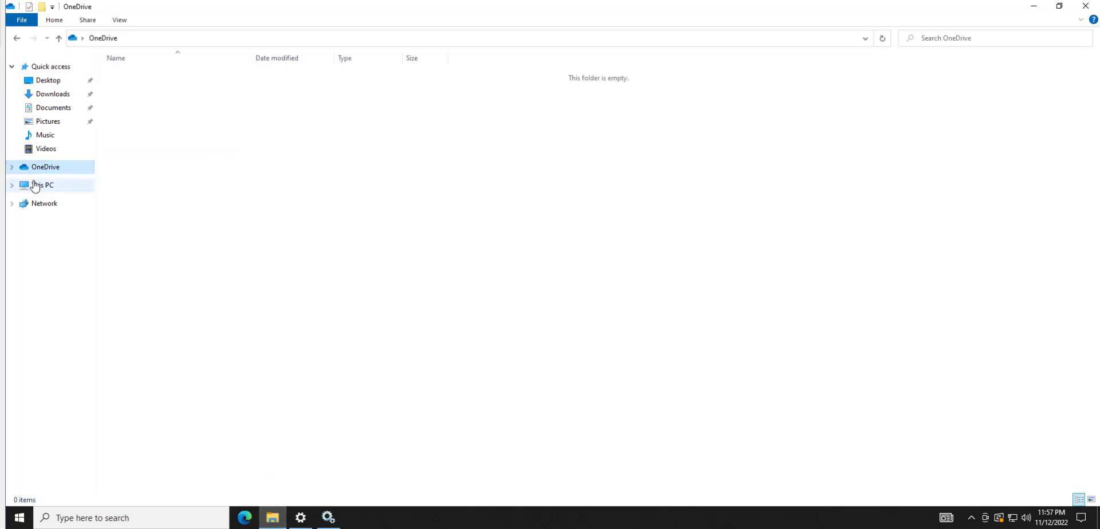
click(36, 185)
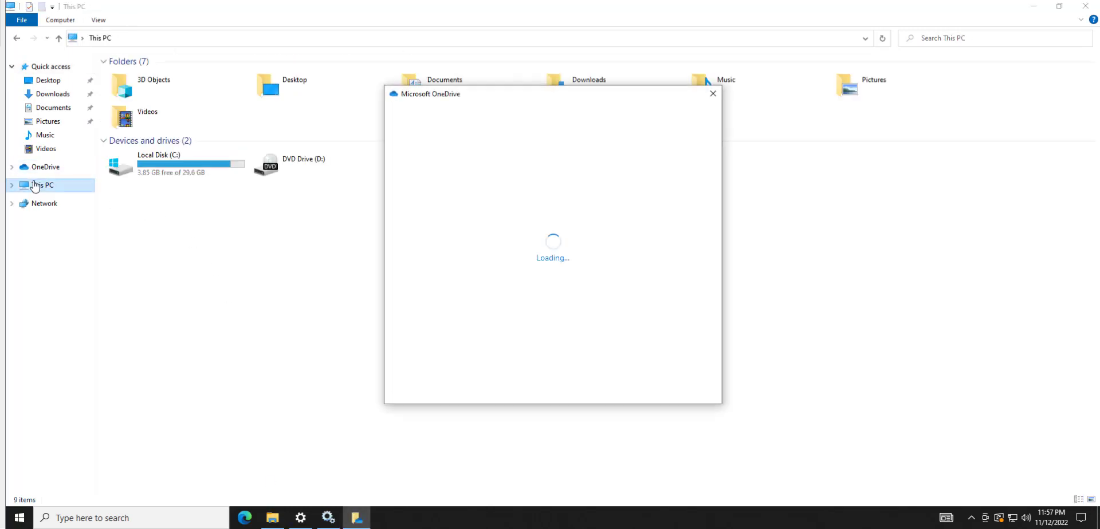
click(712, 94)
right_click(174, 182)
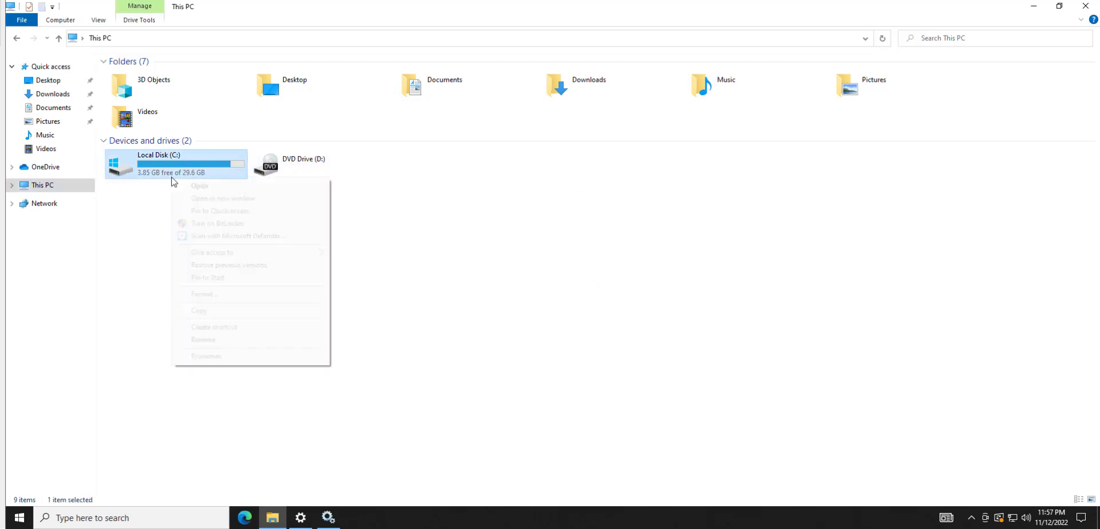
click(208, 359)
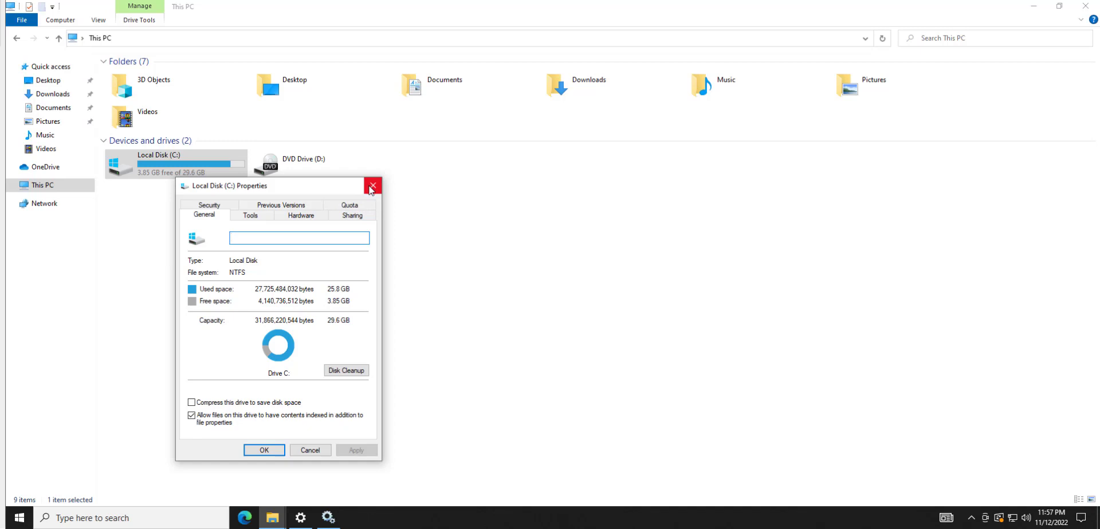
click(373, 186)
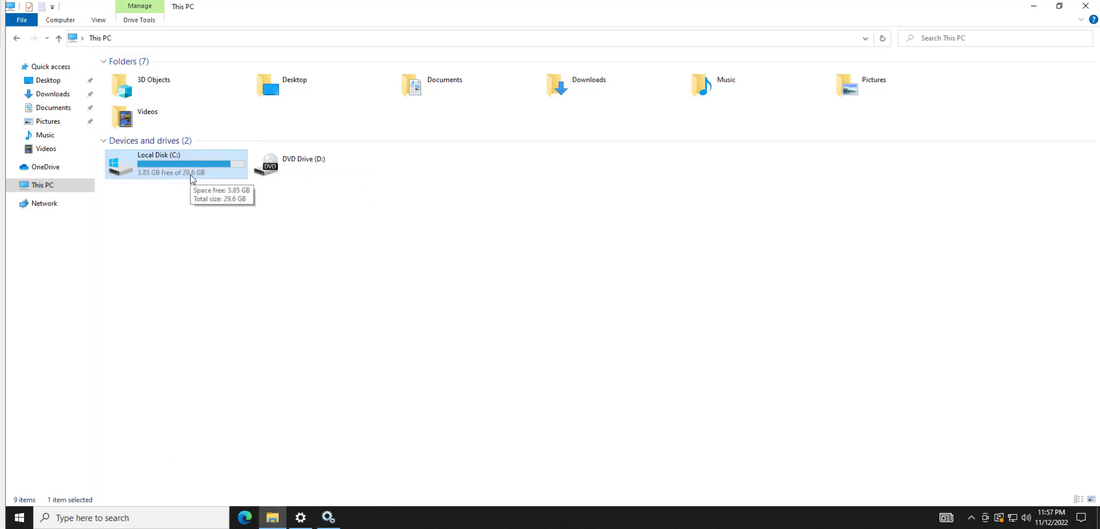
click(1086, 6)
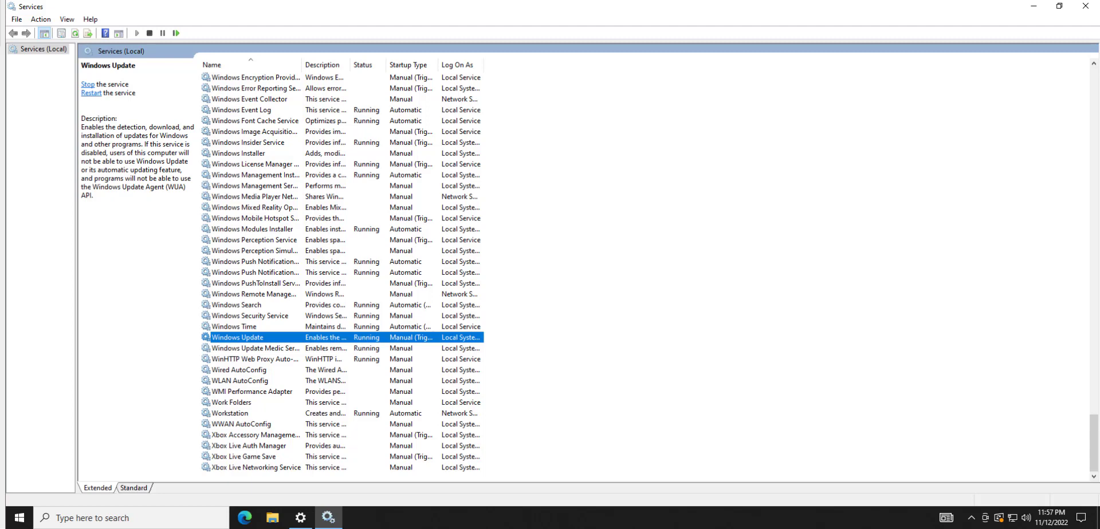
Search for cmd and open Command Prompt as administrator
click(17, 519)
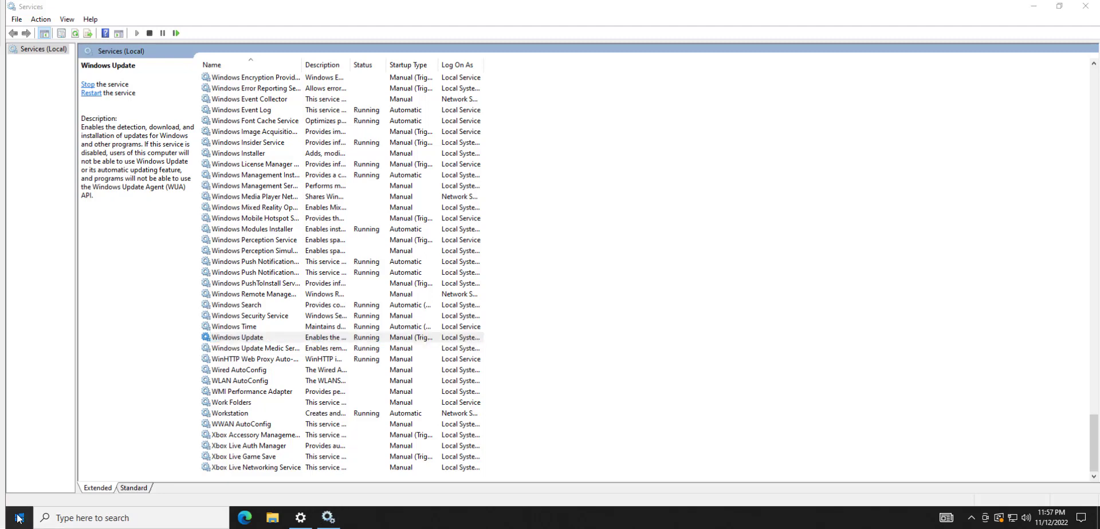
text(cmd)
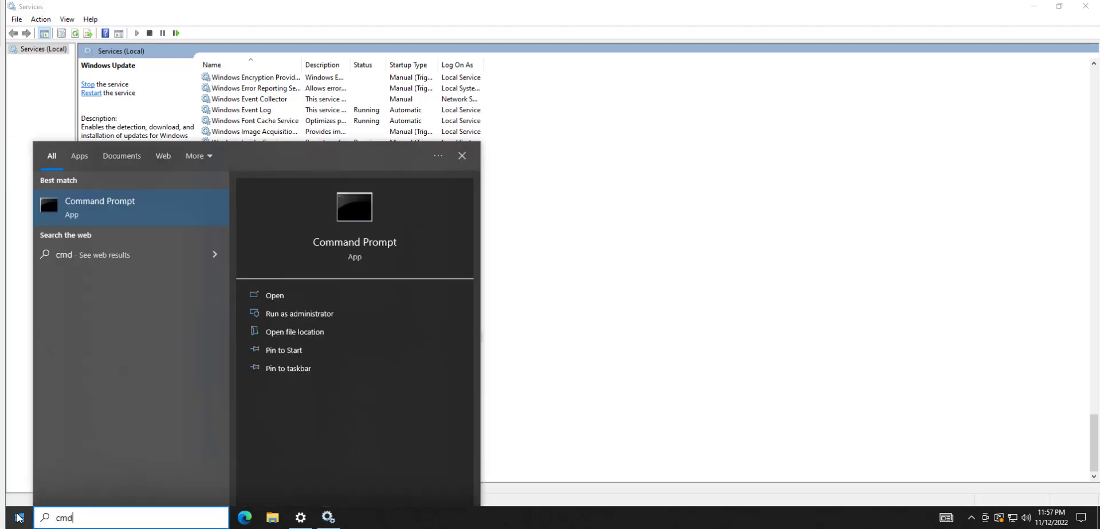
right_click(86, 209)
key(Escape)
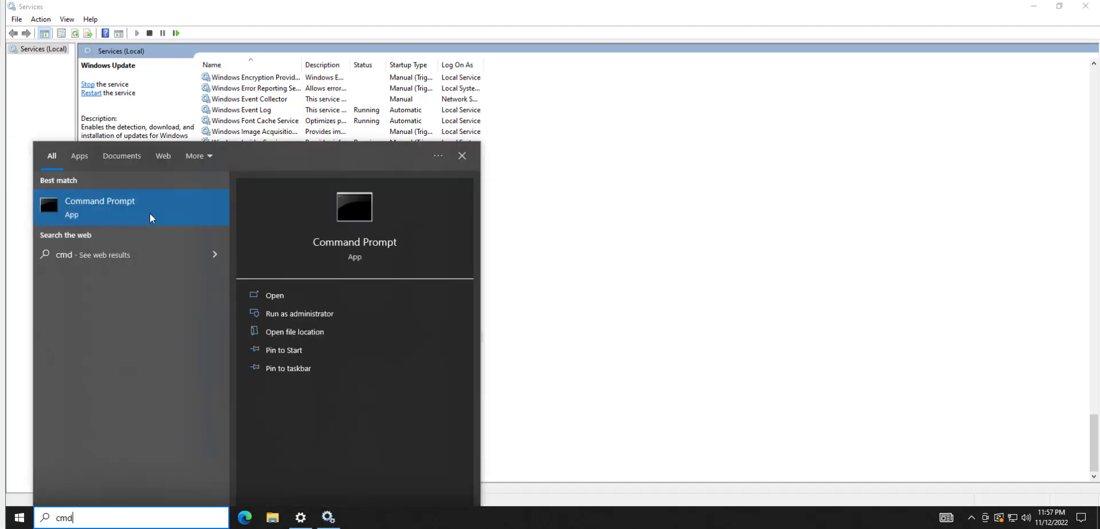
click(274, 263)
click(584, 341)
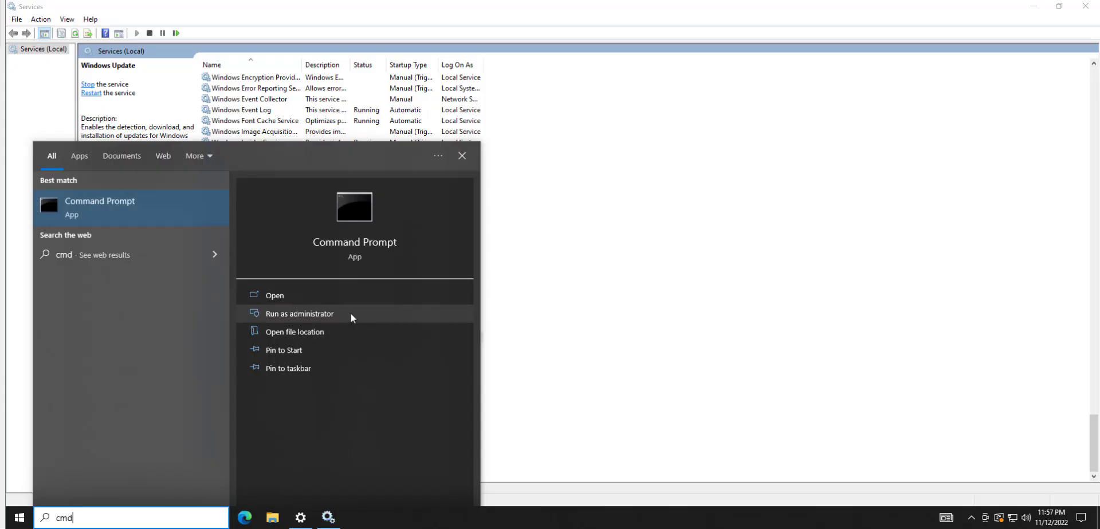
click(383, 111)
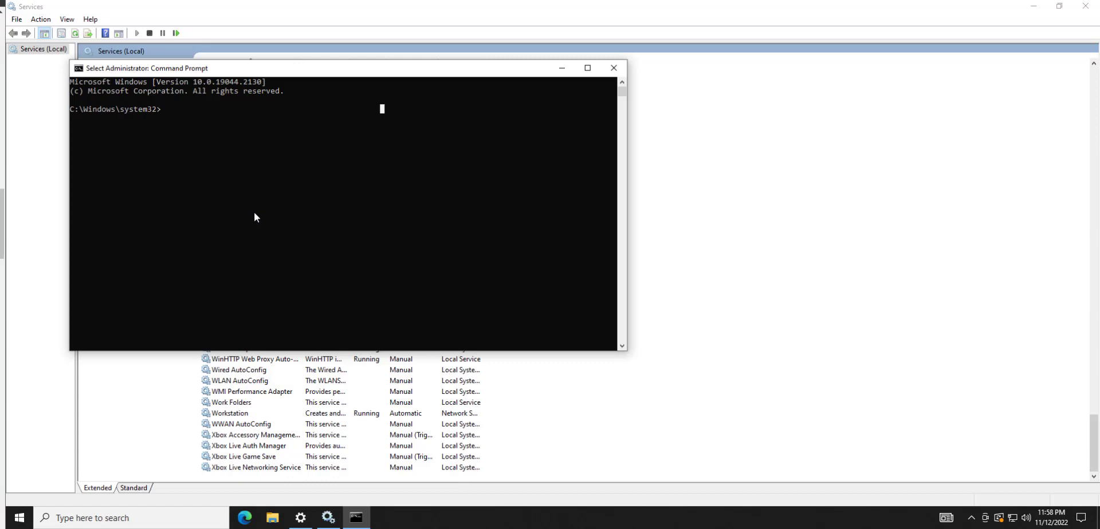
Stop the background transfer and Windows Update services with net stop bits and net stop wuauserv
text(n)
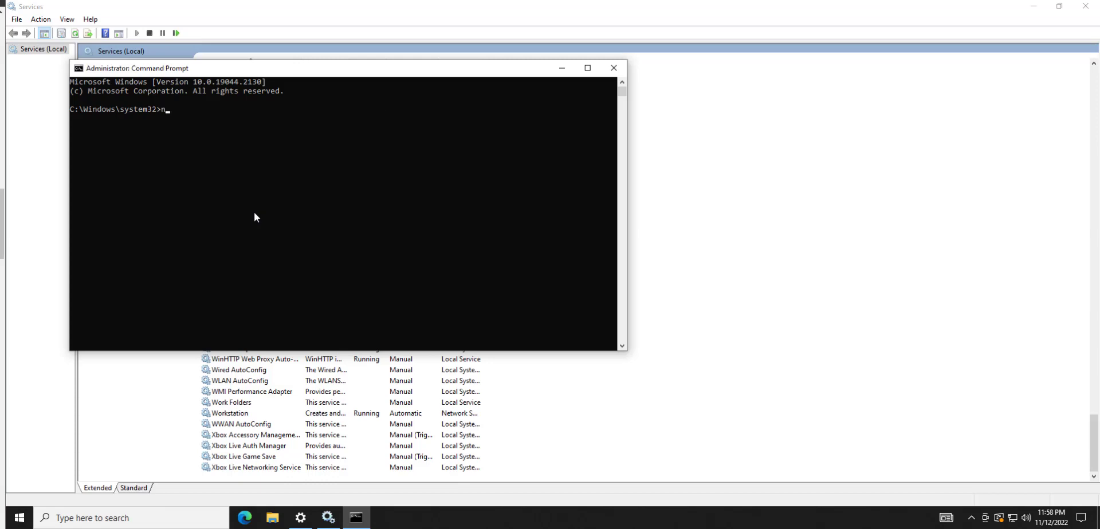
text(et stop bits)
key(Return)
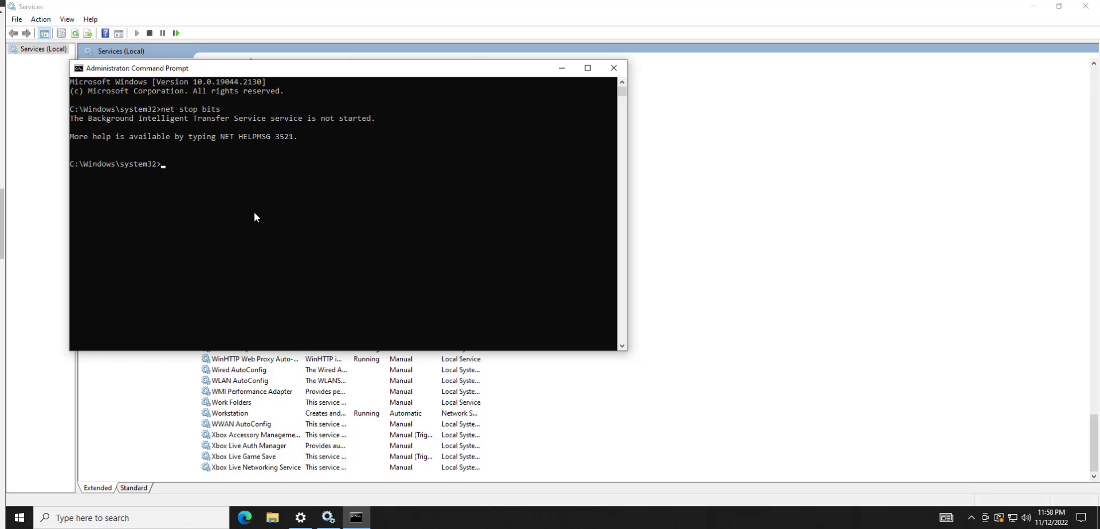
text(net stop wuauserv)
key(Return)
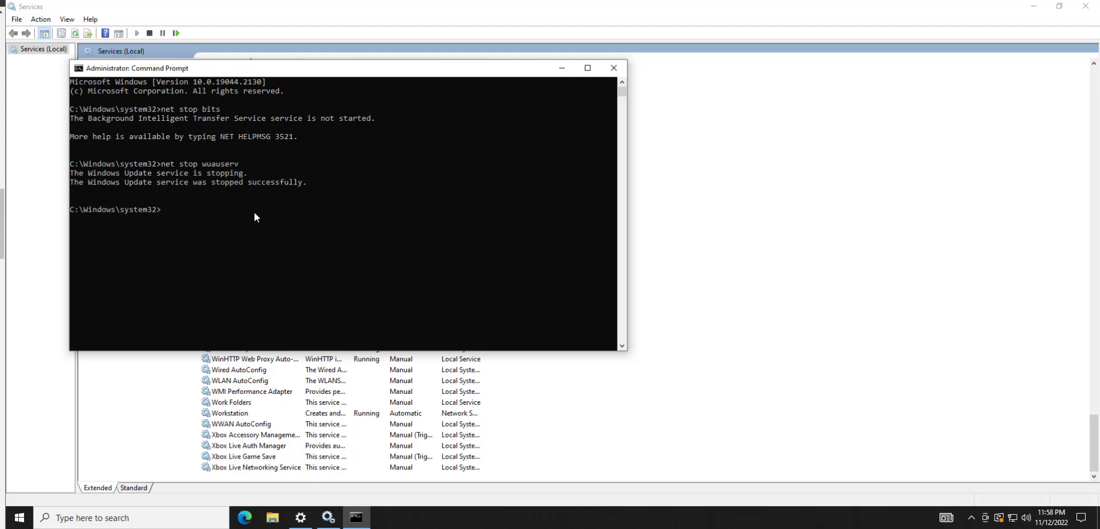
Stop the Application Identity and Cryptographic services with net stop appidsvc and net stop cryptsvc
text(net stop ap)
text(pi)
text(dsvc)
key(Return)
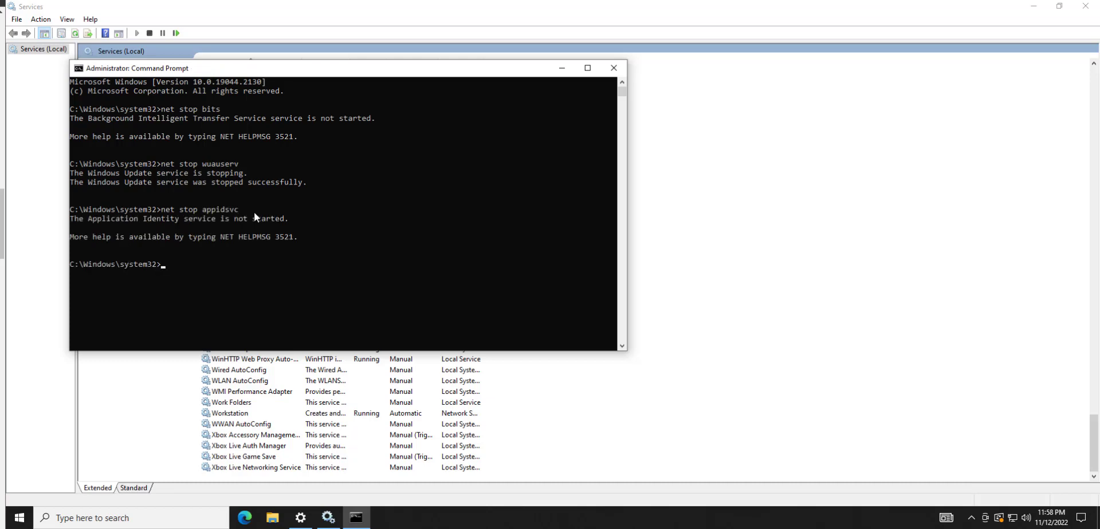
text(s)
key(BackSpace)
text(net stop cryptsvc)
key(Return)
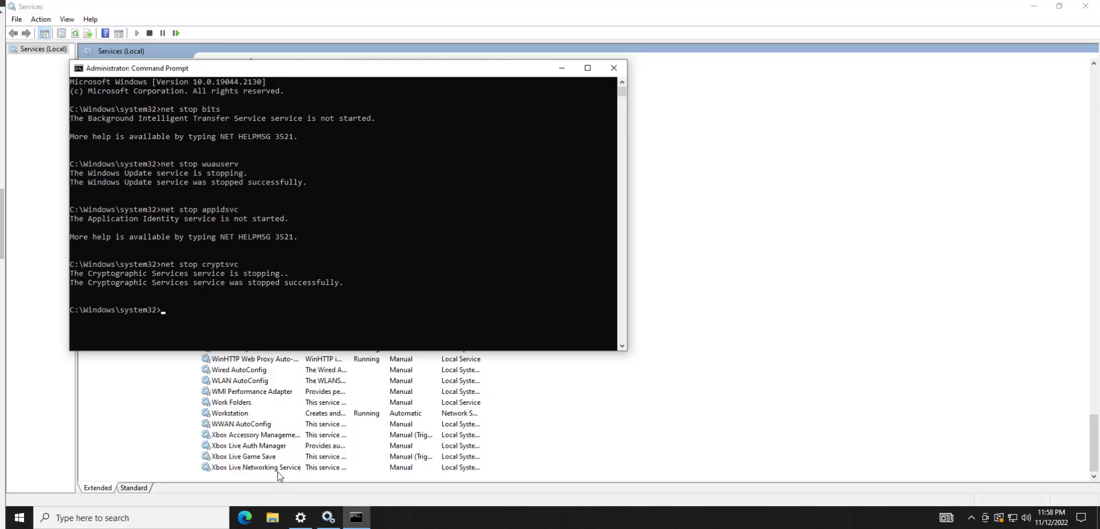
Open the Windows folder on Local Disk (C:) in File Explorer
click(272, 517)
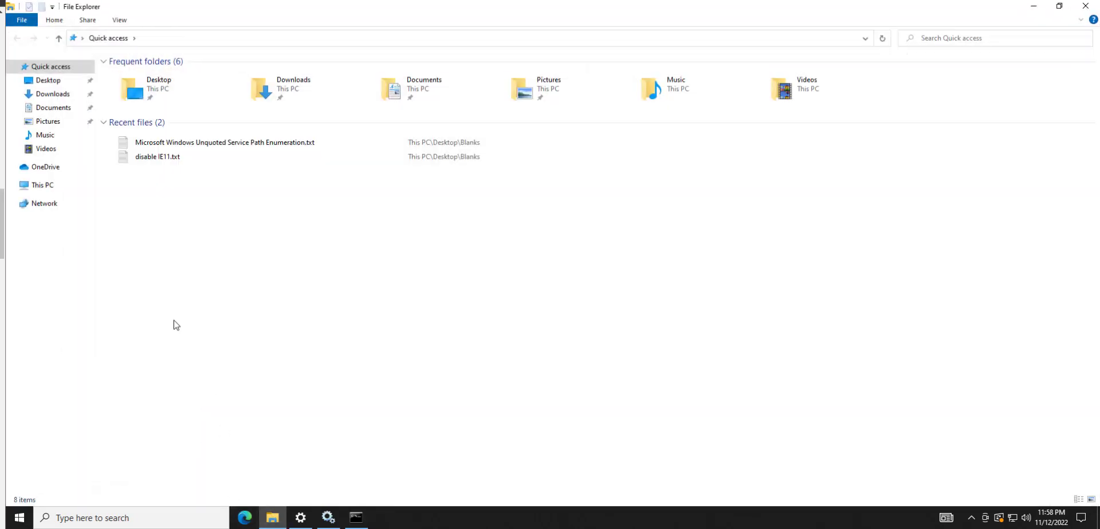
click(40, 184)
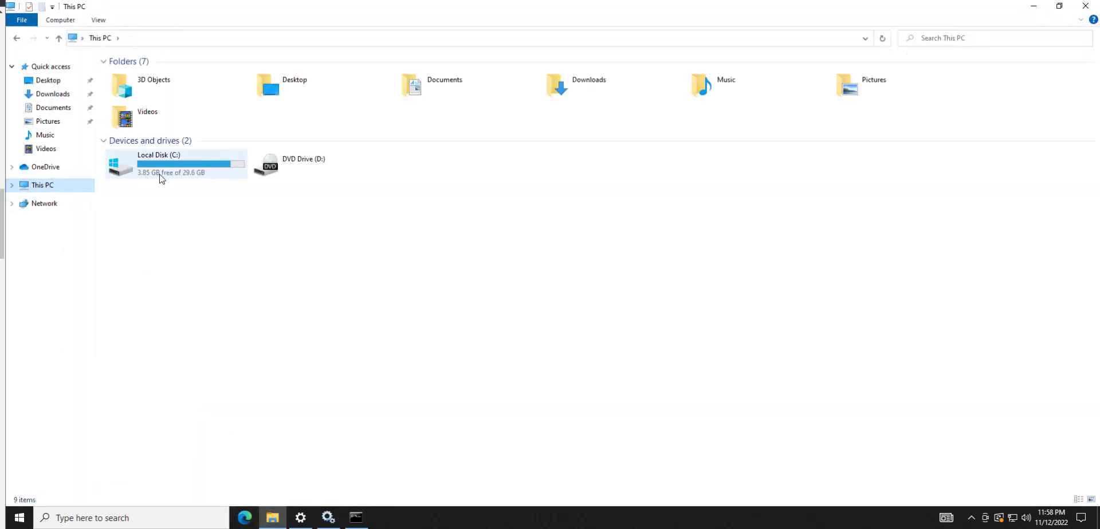
double_click(162, 179)
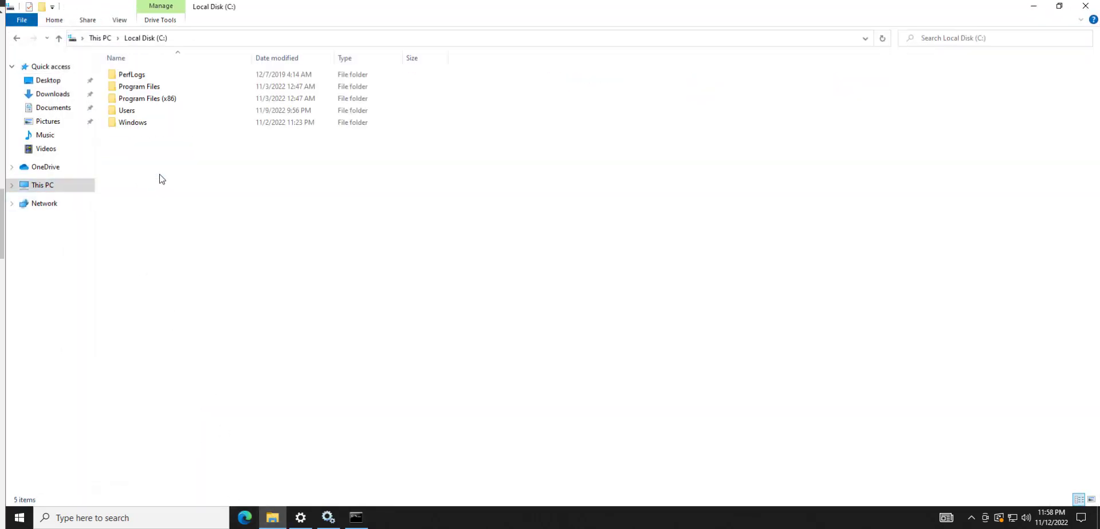
double_click(137, 129)
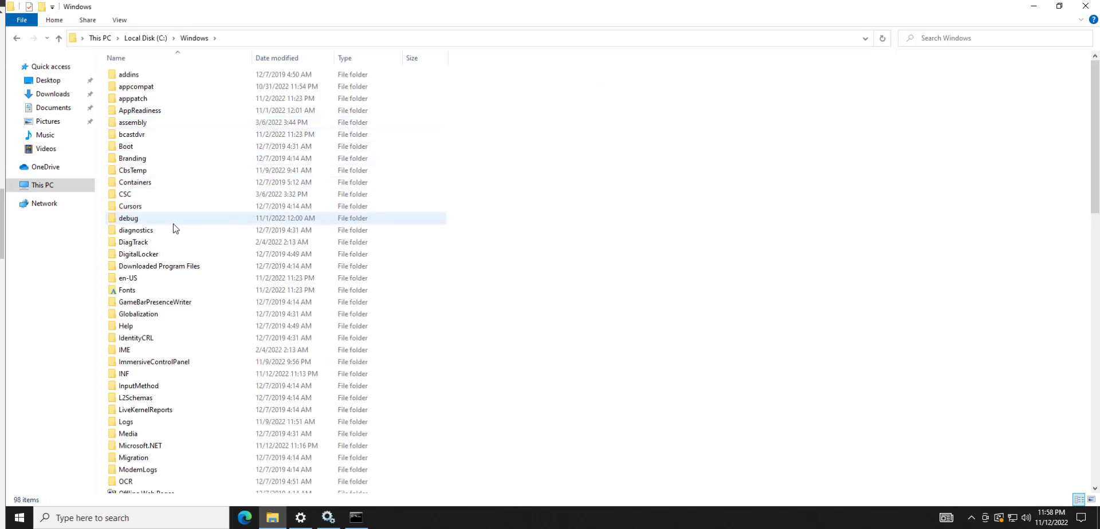
Rename the SoftwareDistribution folder to SoftwareDistribution.old
scroll(175, 228, down, 9)
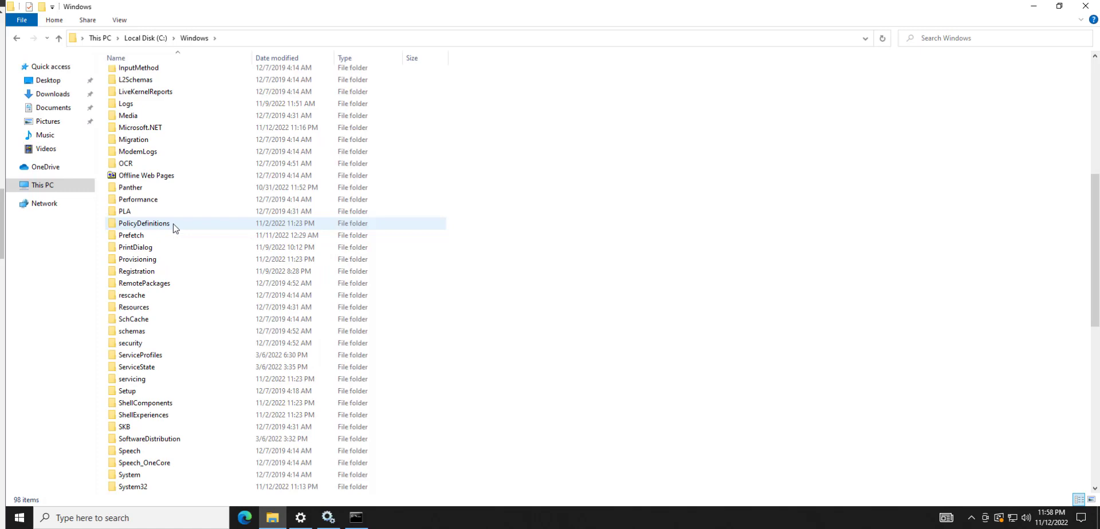
scroll(175, 228, down, 2)
click(150, 368)
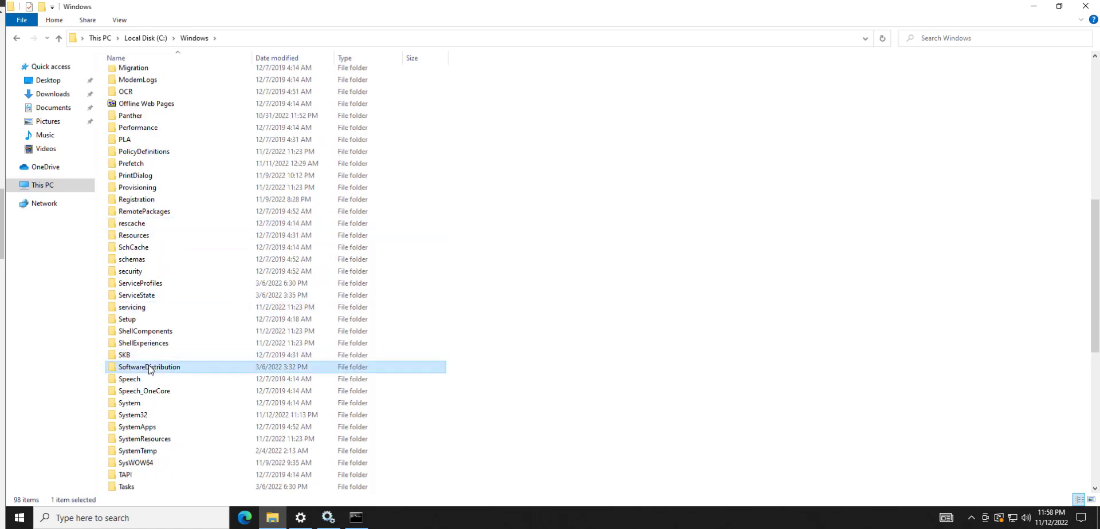
right_click(183, 369)
click(220, 347)
key(End)
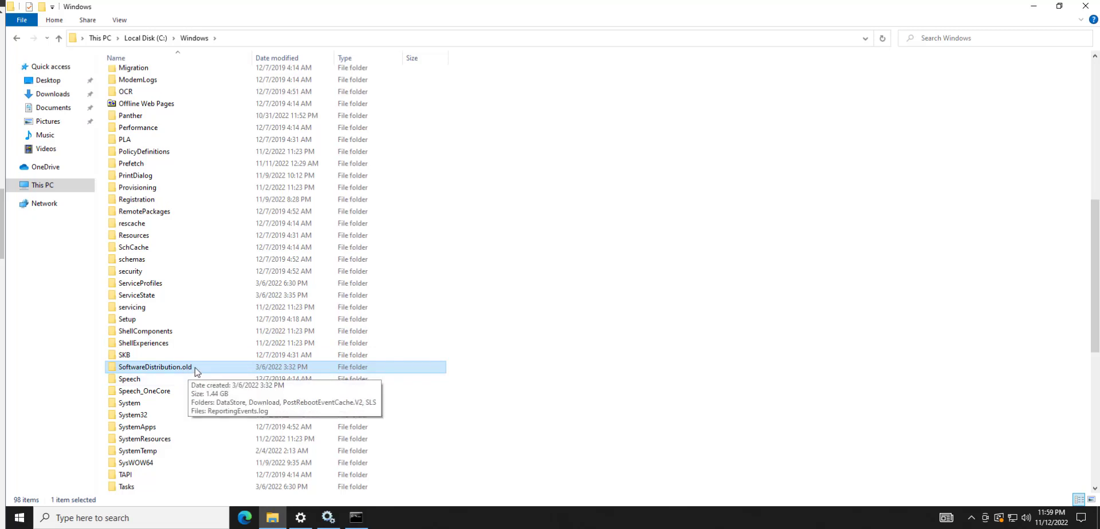
Open the System32 folder and try to rename its catroot2 folder to catroot2.old
double_click(135, 414)
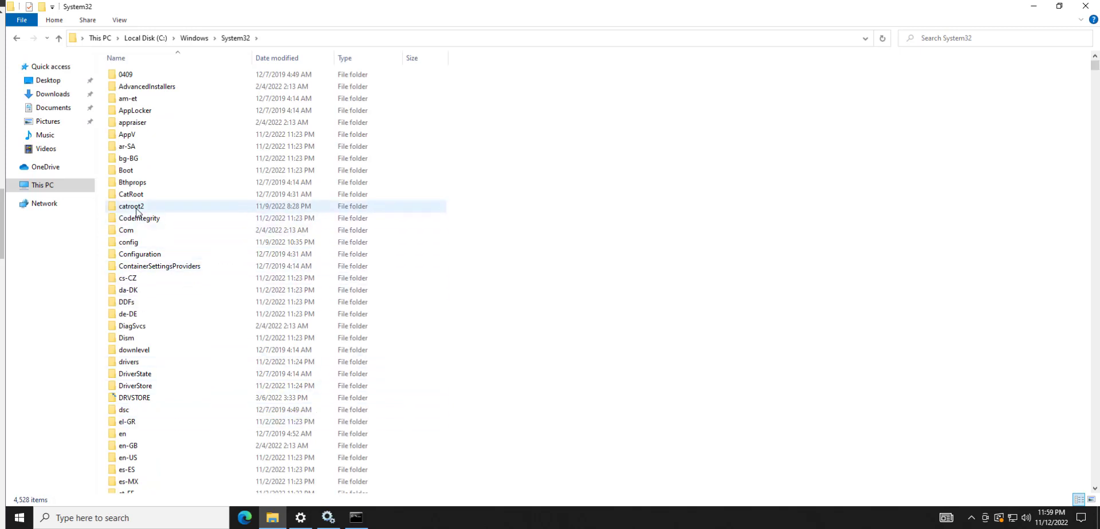
click(161, 210)
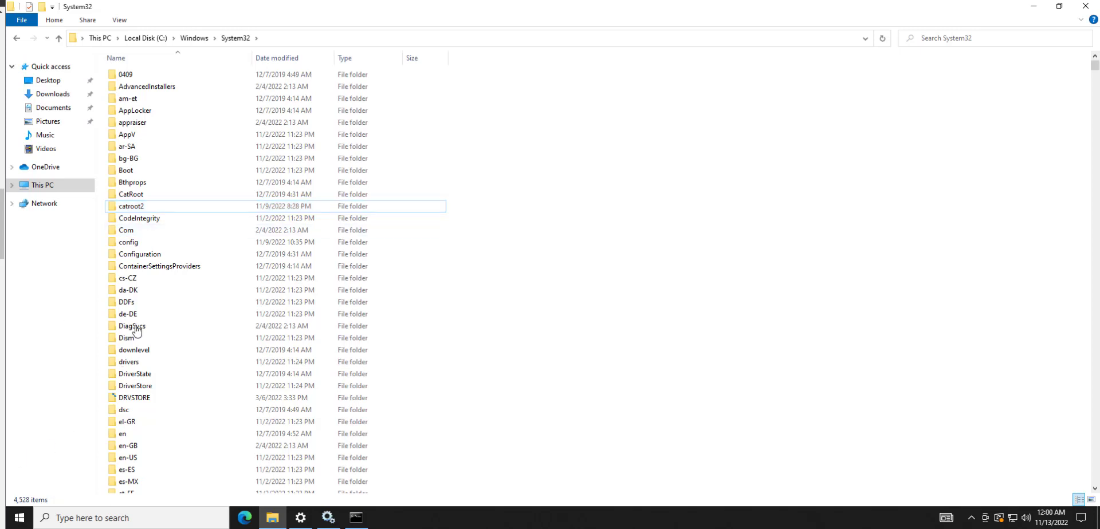
click(153, 209)
right_click(153, 209)
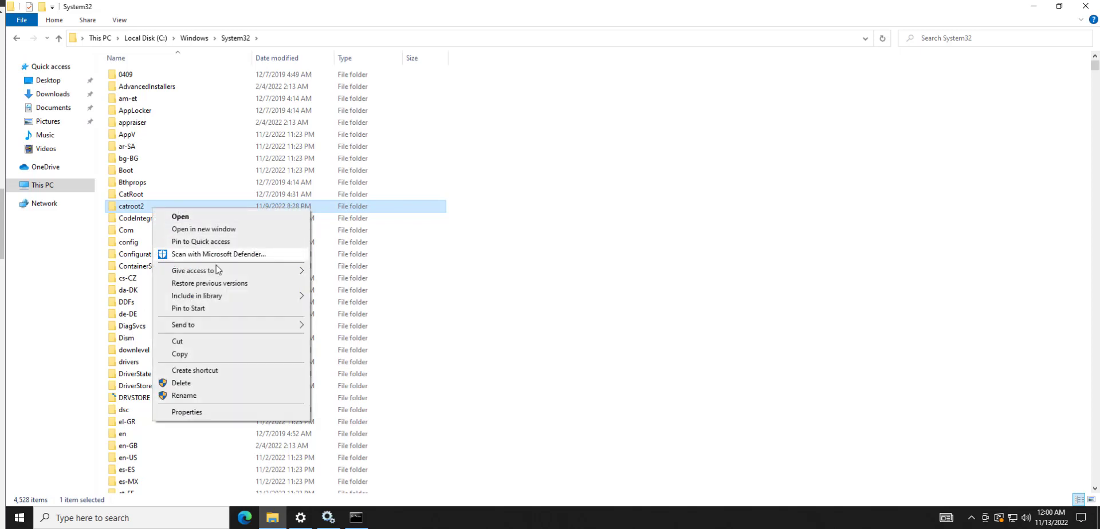
click(193, 397)
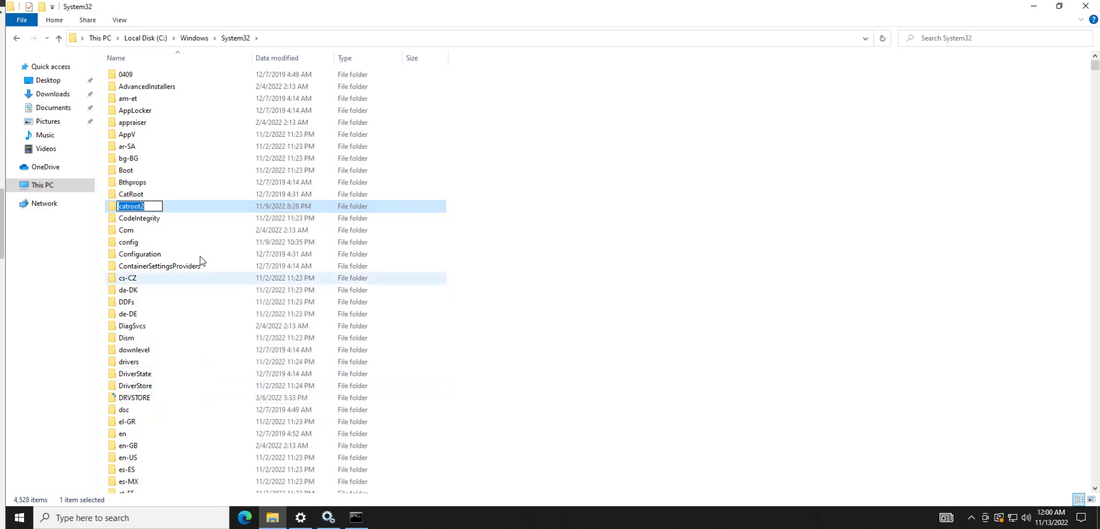
click(153, 206)
text(.old)
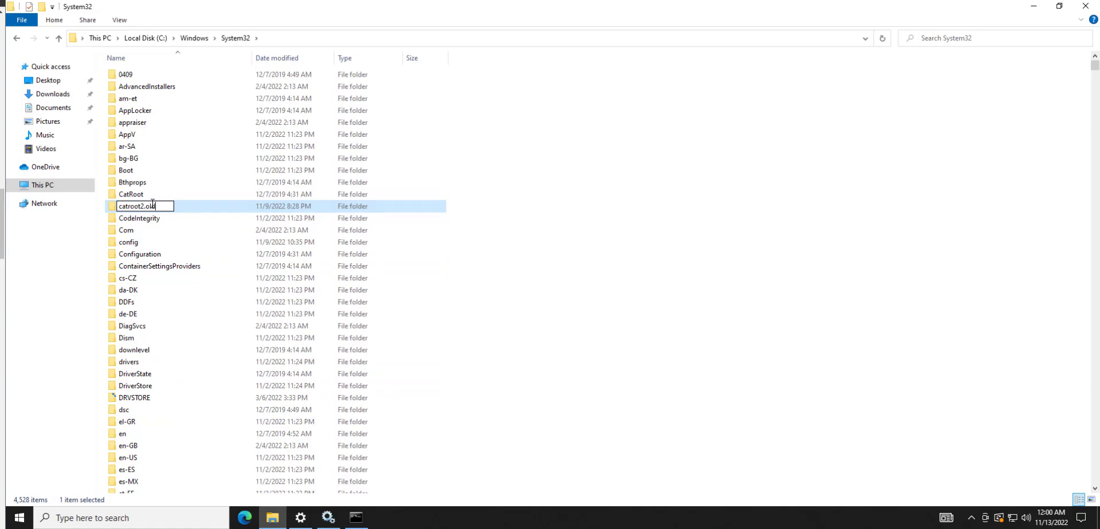
key(Return)
click(495, 332)
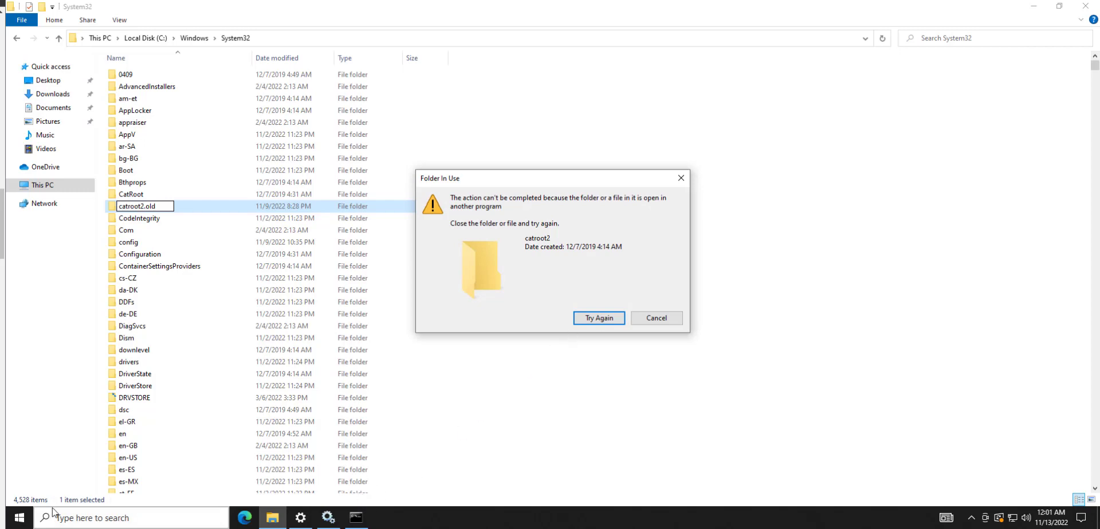
Switch to Command Prompt and rerun net stop cryptsvc and net stop appidsvc
click(357, 517)
key(Up)
key(Return)
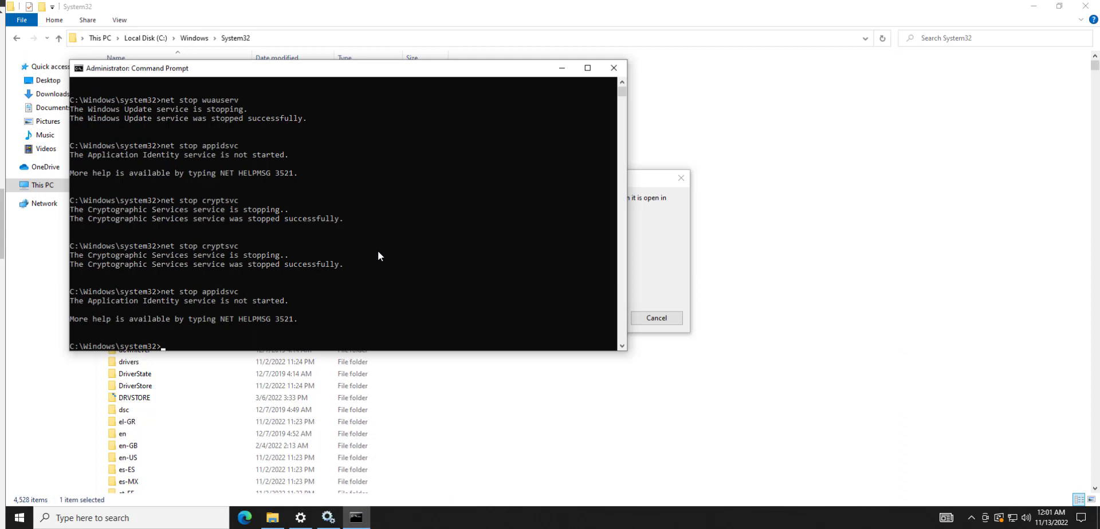
Run net stop cryptsvc once more and retry renaming the catroot2 folder to catroot2.old
key(Up)
key(Up)
key(Up)
key(Up)
key(Up)
key(Up)
key(Return)
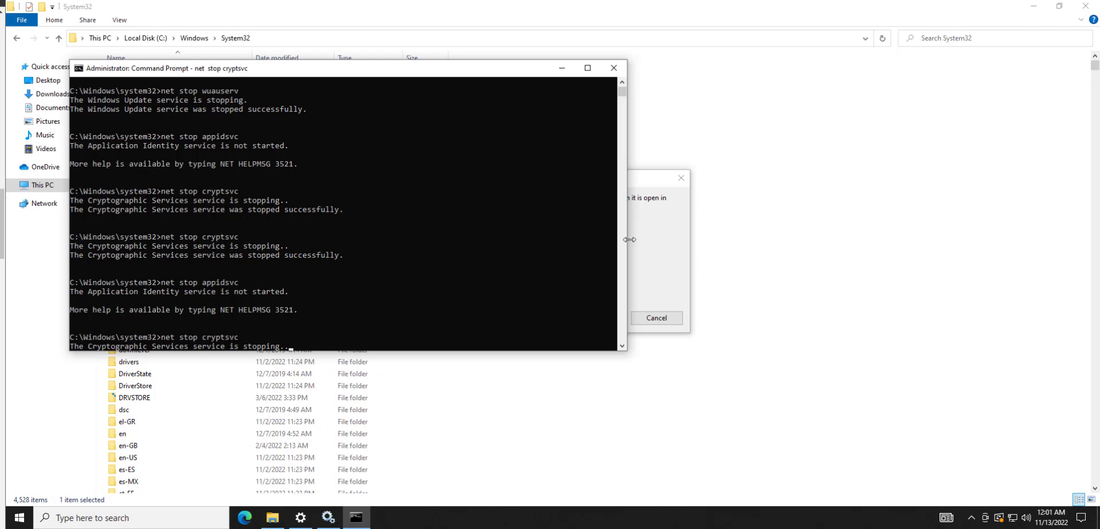
click(657, 245)
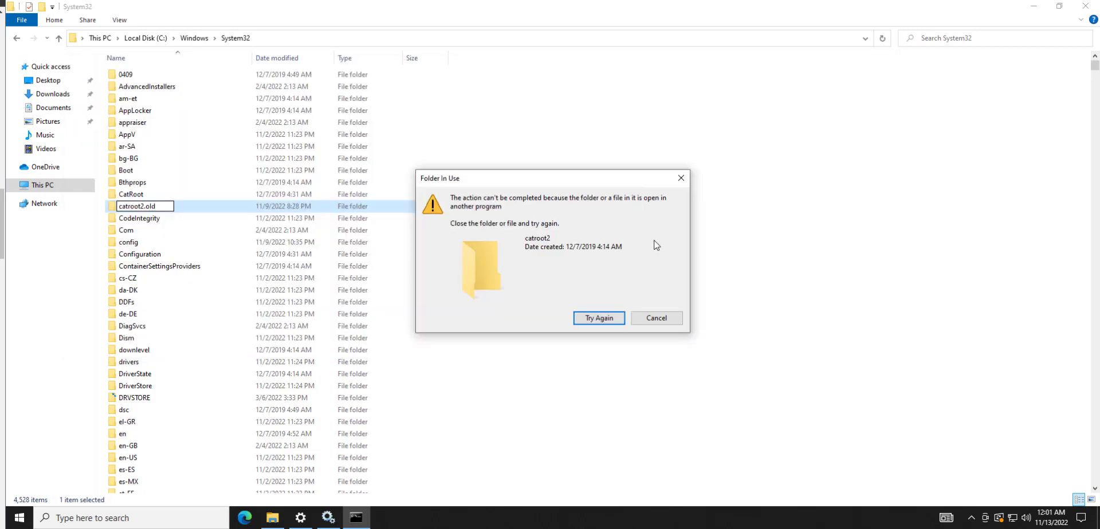
click(599, 317)
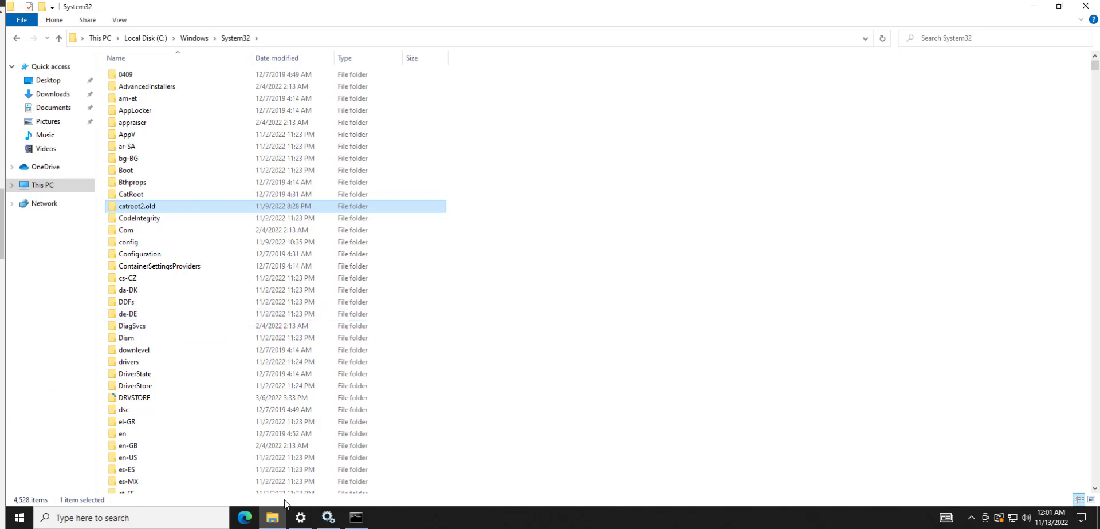
Return to Command Prompt and start the Background Intelligent Transfer Service with net start bits
click(327, 517)
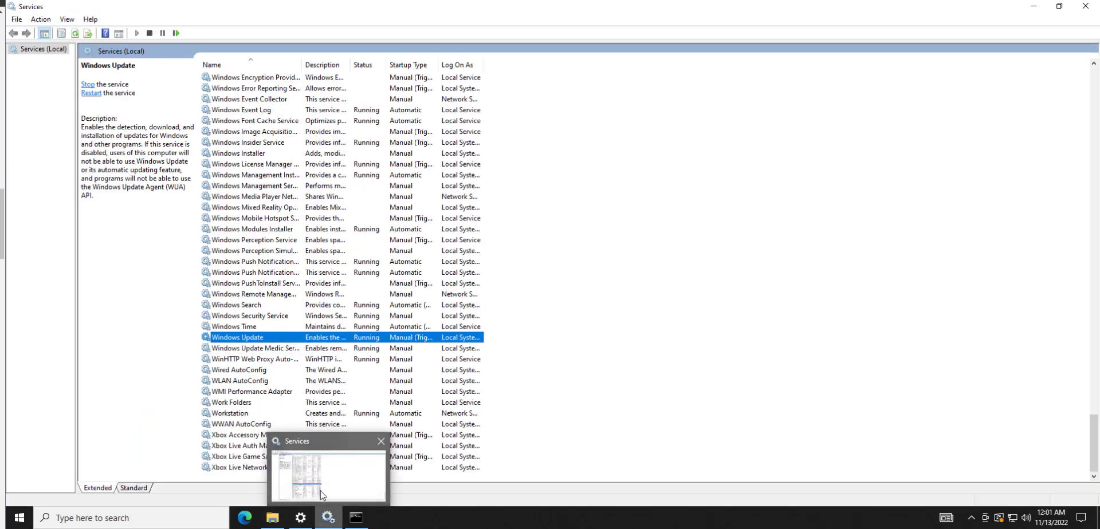
click(327, 517)
click(356, 518)
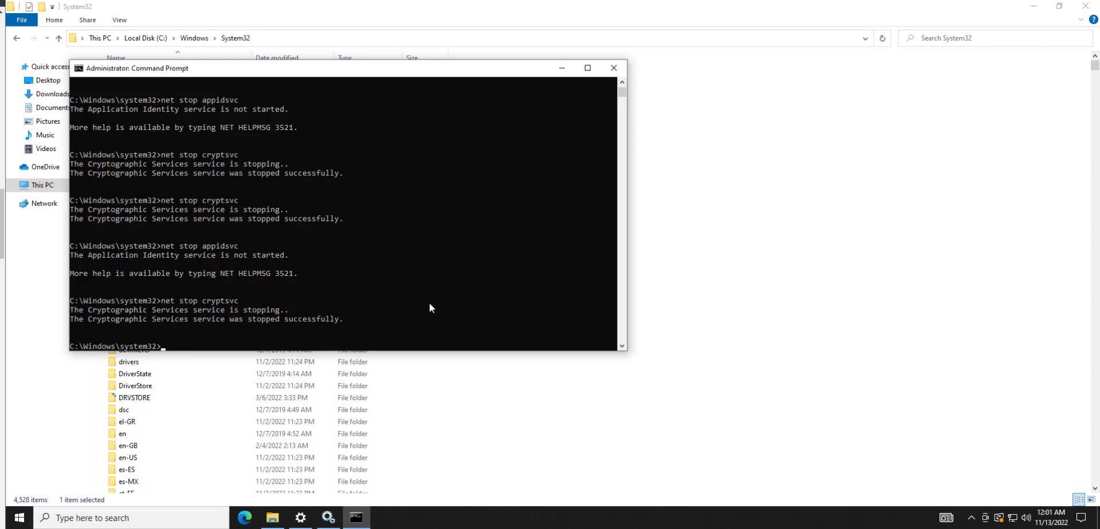
key(Up)
key(Up)
key(Up)
key(Up)
key(Up)
key(Up)
key(Up)
key(Return)
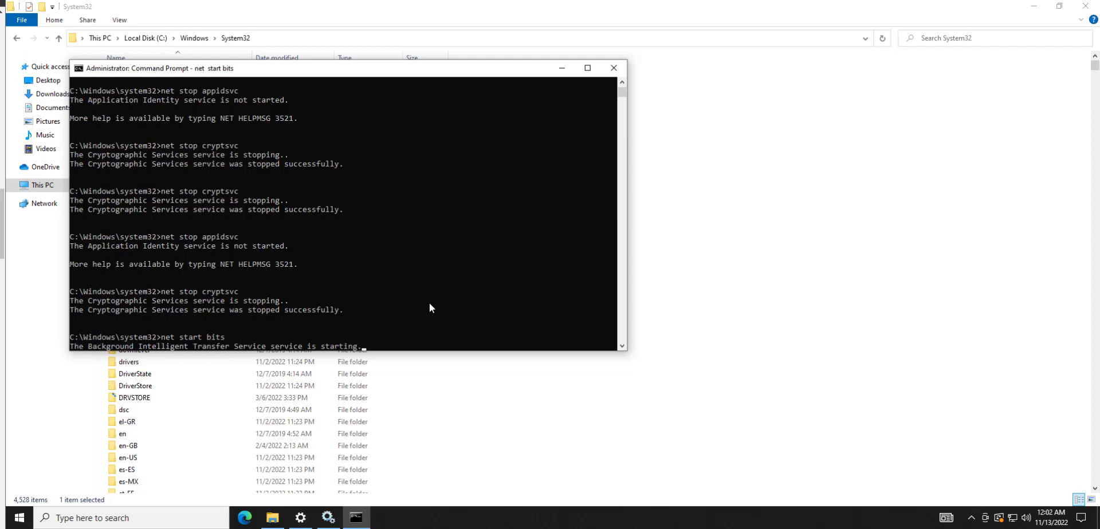
Start the Windows Update service with net start wuauserv
key(Up)
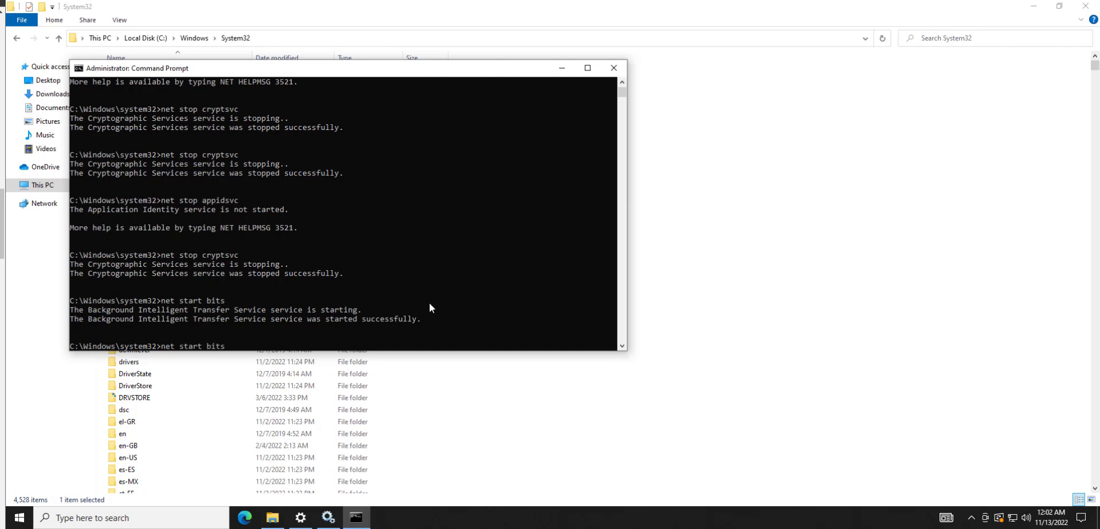
key(Up)
key(Up)
key(Up)
key(Down)
key(Up)
key(Up)
key(Up)
key(Left)
key(Left)
key(Left)
key(Left)
key(Left)
key(Left)
key(Left)
key(Left)
key(Left)
key(BackSpace)
key(BackSpace)
text(art)
key(Return)
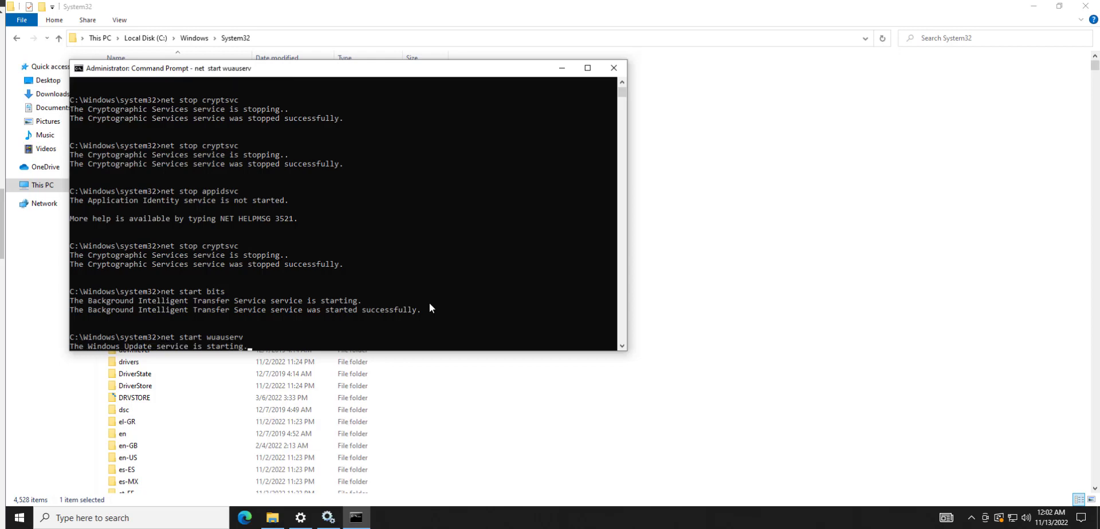
Start the Application Identity service with net start appidsvc
key(Up)
key(Up)
key(Up)
key(Up)
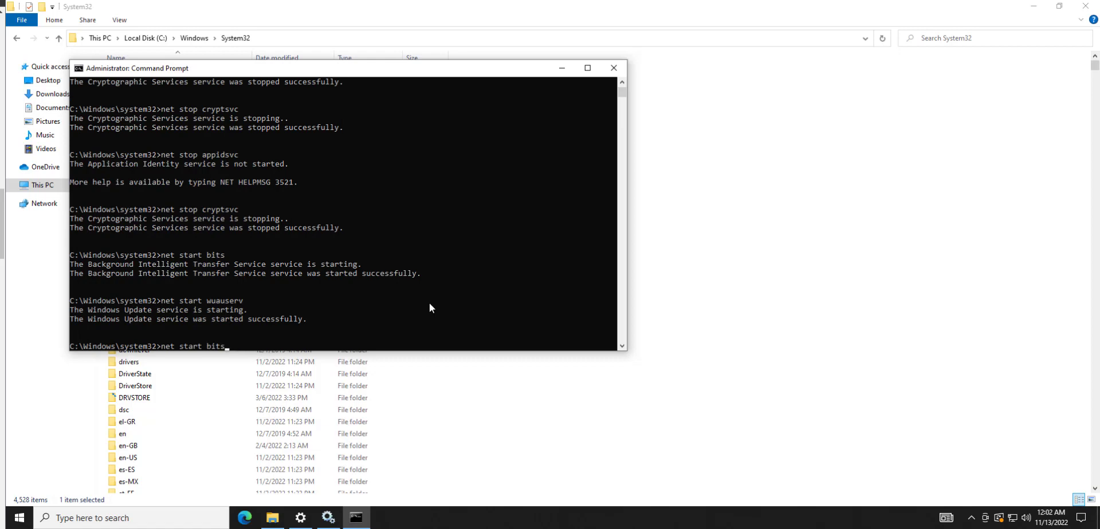
key(Left)
key(Left)
key(Left)
key(Left)
key(Left)
key(Left)
key(Left)
key(Left)
key(Left)
key(BackSpace)
key(BackSpace)
text(art)
key(Return)
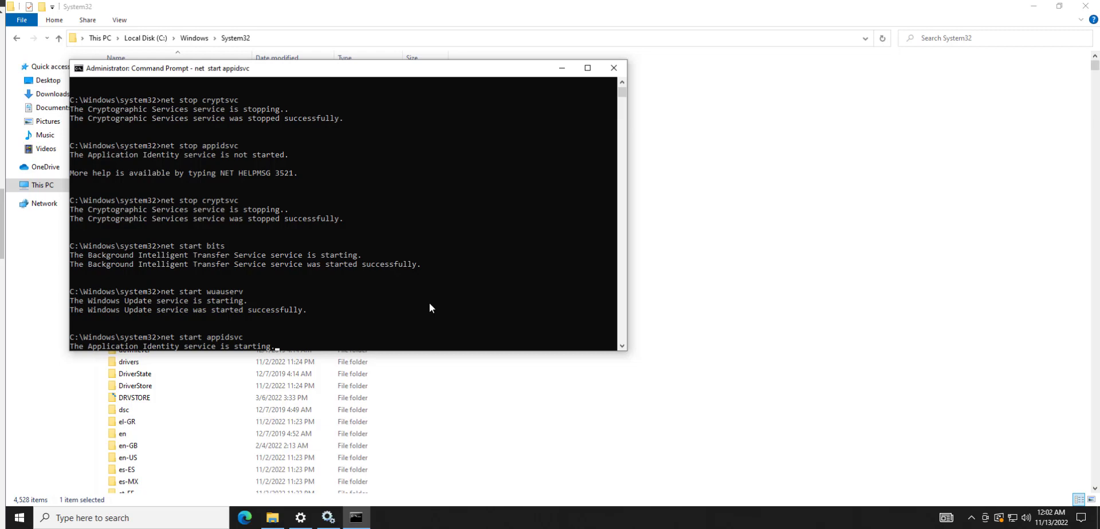
Start the Cryptographic Services service with net start cryptsvc
key(Up)
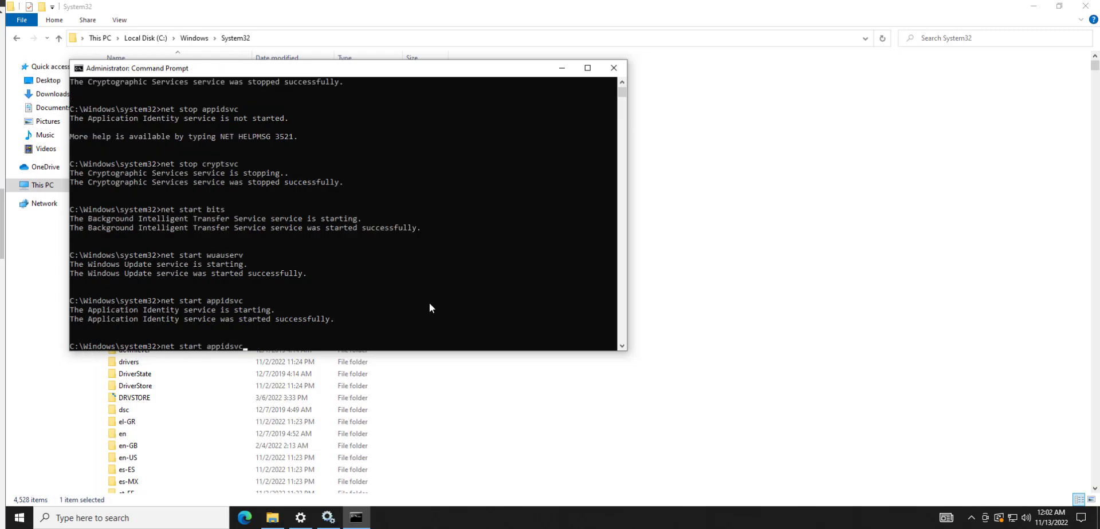
key(Up)
key(Up)
key(Up)
key(Left)
key(Left)
key(Left)
key(Left)
key(Left)
key(Left)
key(Left)
key(BackSpace)
key(BackSpace)
text(art)
key(Return)
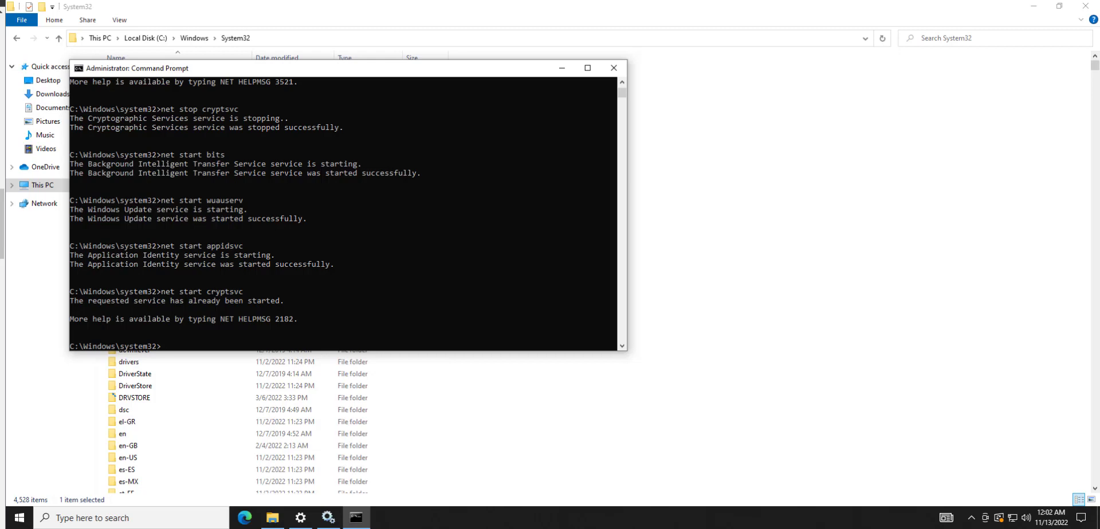
Switch to Settings and check the status of the pending updates on the Windows Update page
click(301, 518)
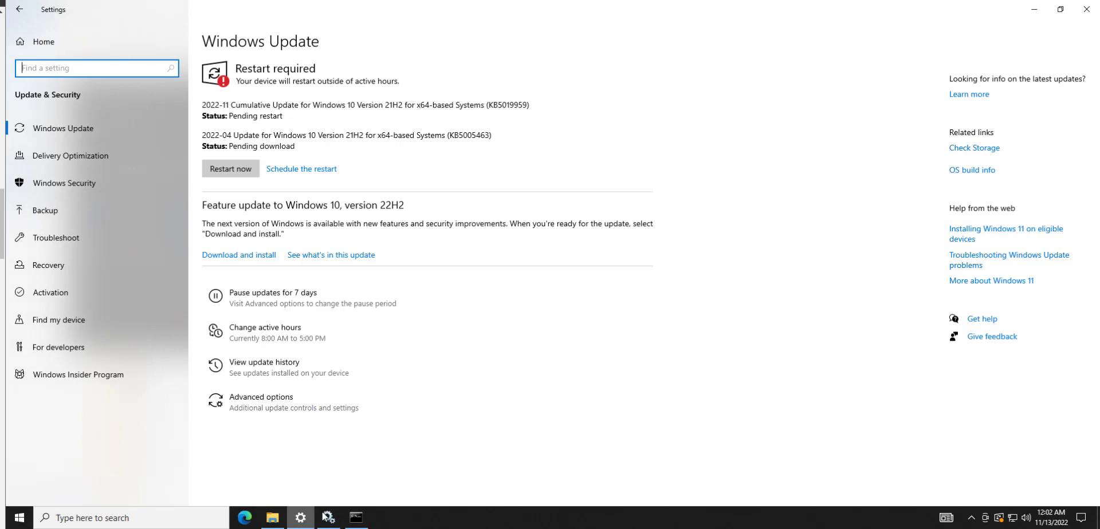
click(849, 144)
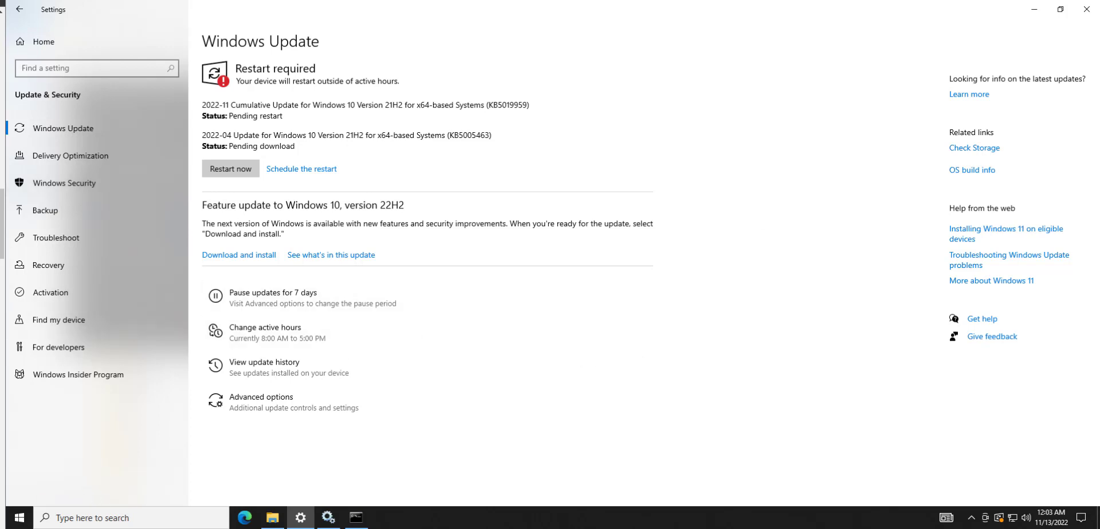
Return to Command Prompt, clear its screen with cls and maximize the window
click(357, 520)
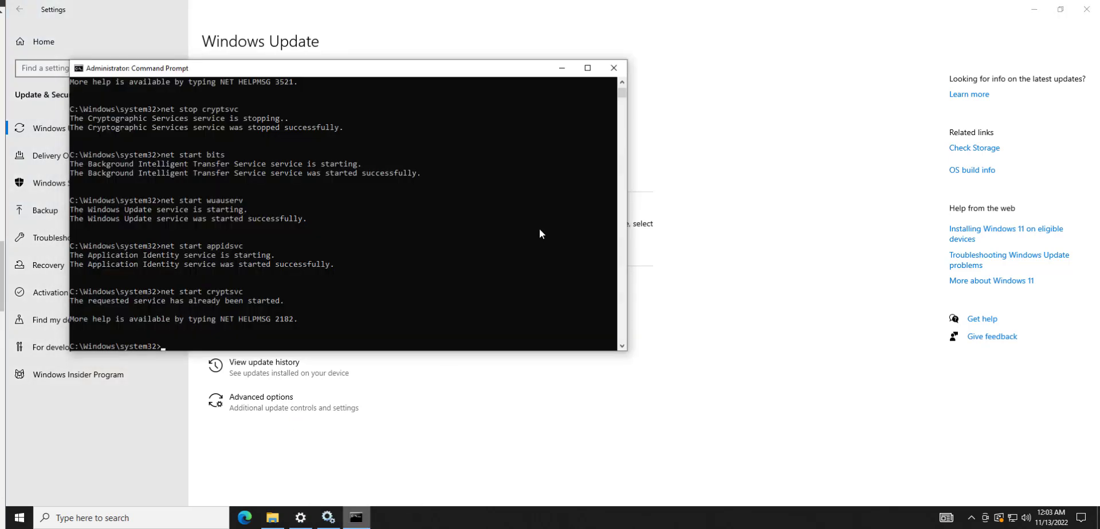
click(491, 190)
text(clen)
key(Return)
text(cls)
key(Return)
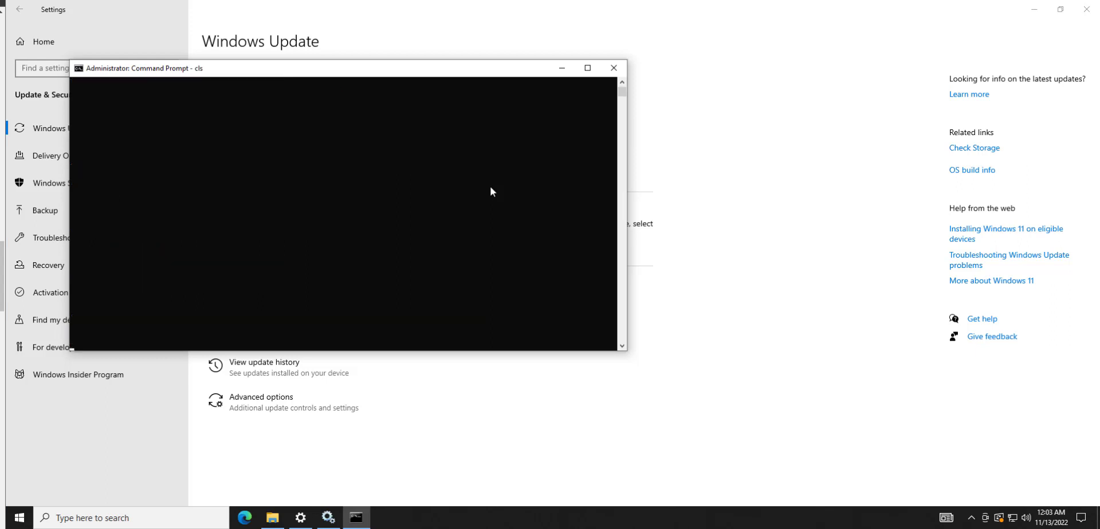
click(587, 67)
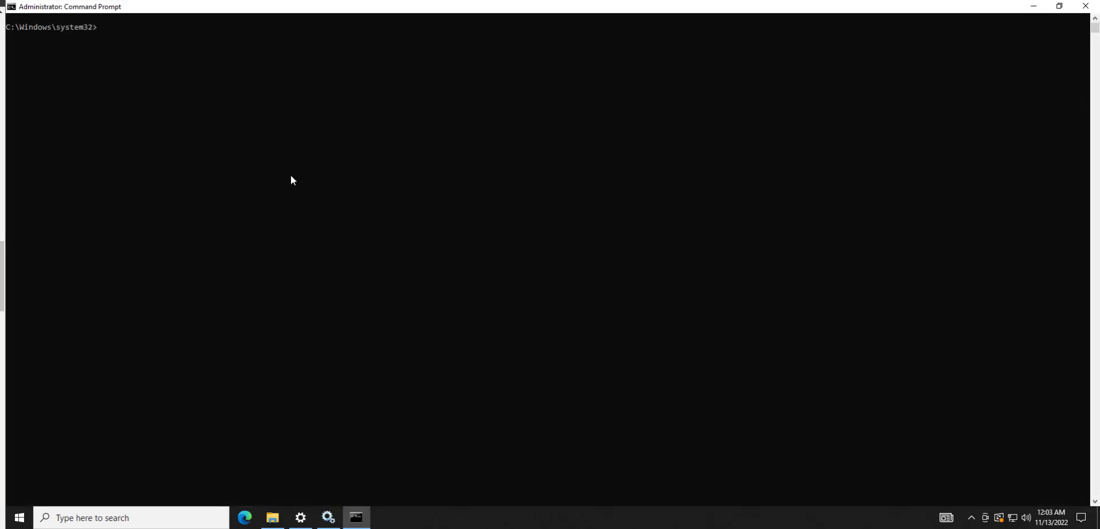
Write the system file check command sfc /scanow at the prompt and erase it without running it
click(291, 176)
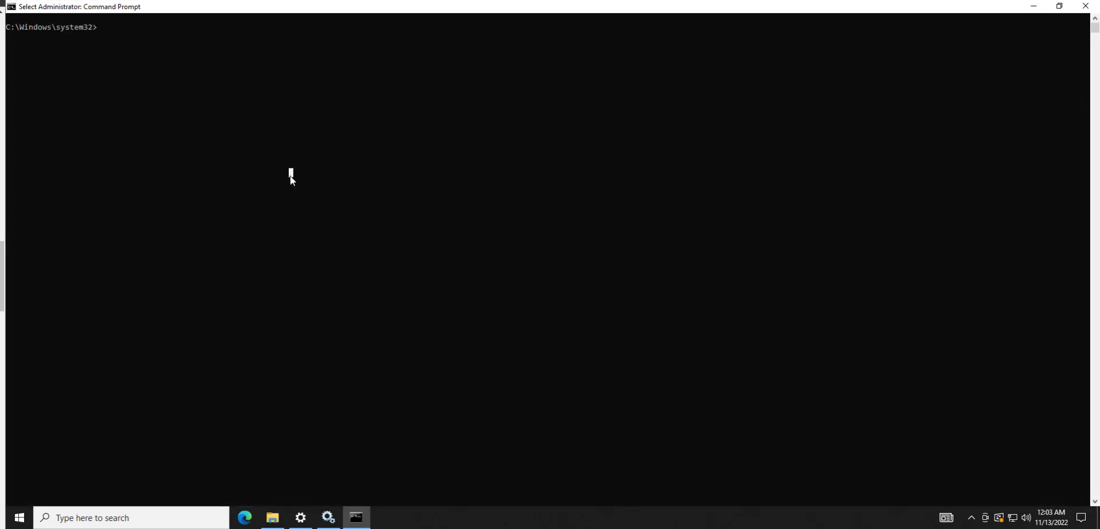
text(s)
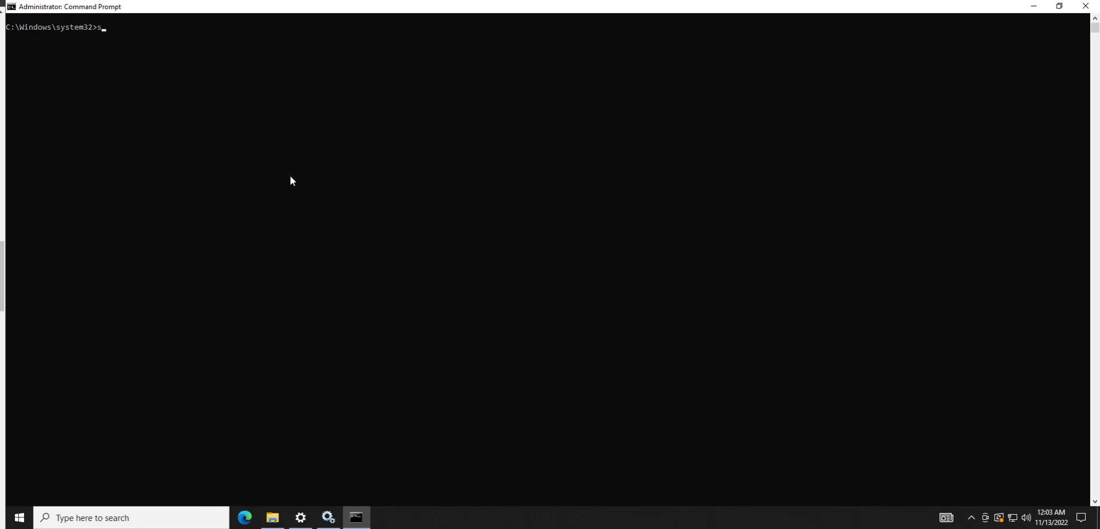
text(fc /scn)
text(now)
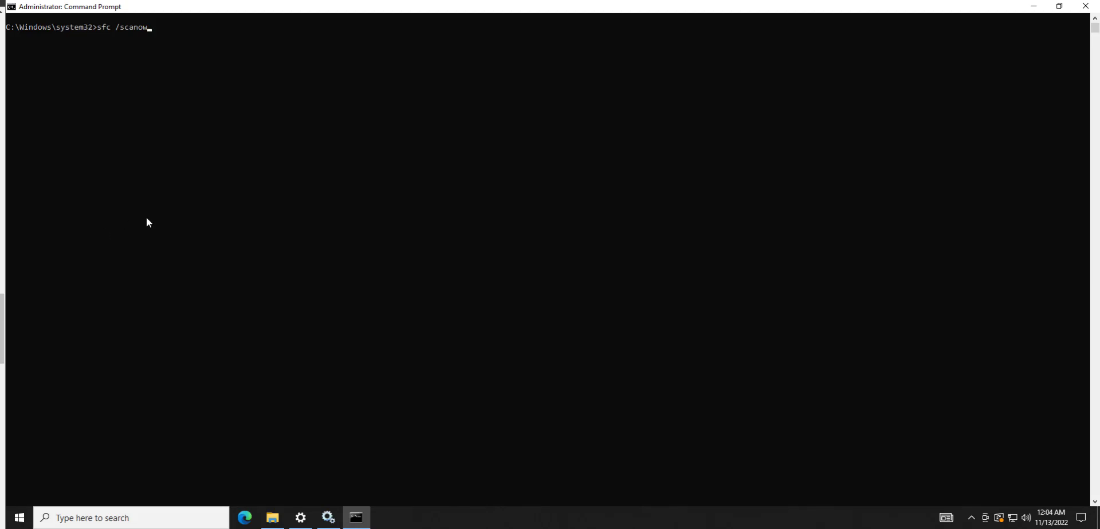
key(BackSpace)
key(BackSpace)
key(BackSpace)
key(BackSpace)
key(BackSpace)
key(BackSpace)
key(BackSpace)
key(BackSpace)
key(BackSpace)
key(BackSpace)
key(BackSpace)
Draft the dism.exe /Online image cleanup command with /ScanHealth at the prompt and erase it without running it
text(dism.edx)
key(BackSpace)
text(xe /Online ?cleanup-Image)
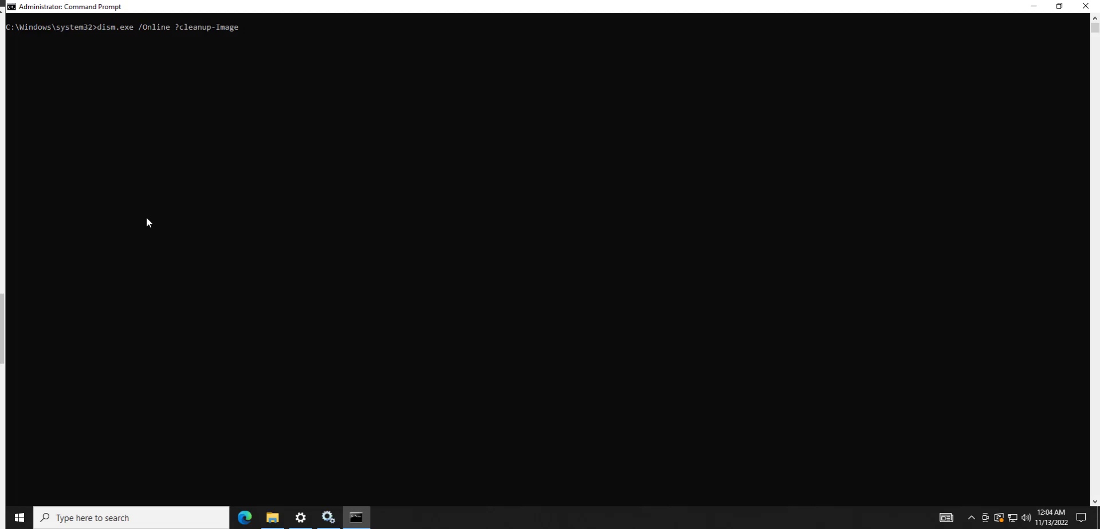
key(BackSpace)
key(BackSpace)
key(BackSpace)
key(BackSpace)
key(BackSpace)
text(imge)
key(BackSpace)
text(/clea)
key(Right)
key(Right)
text(/ScanHealth)
key(BackSpace)
key(BackSpace)
key(BackSpace)
key(BackSpace)
key(BackSpace)
key(BackSpace)
key(BackSpace)
key(BackSpace)
key(BackSpace)
key(BackSpace)
key(BackSpace)
key(BackSpace)
key(BackSpace)
key(BackSpace)
key(BackSpace)
key(BackSpace)
key(BackSpace)
key(BackSpace)
key(BackSpace)
key(BackSpace)
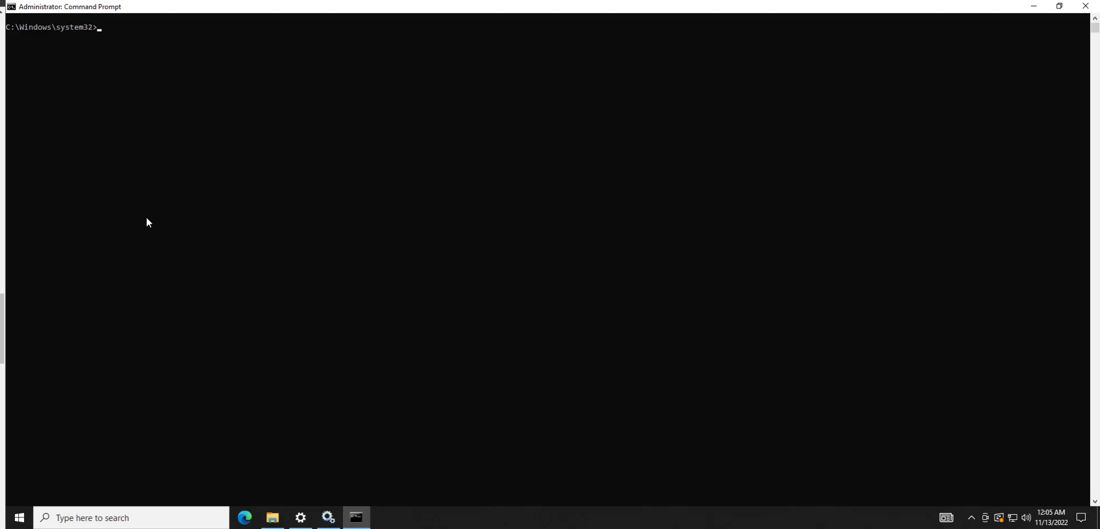
Close the Command Prompt session with the exit command
click(108, 281)
key(Escape)
text(exit)
key(Return)
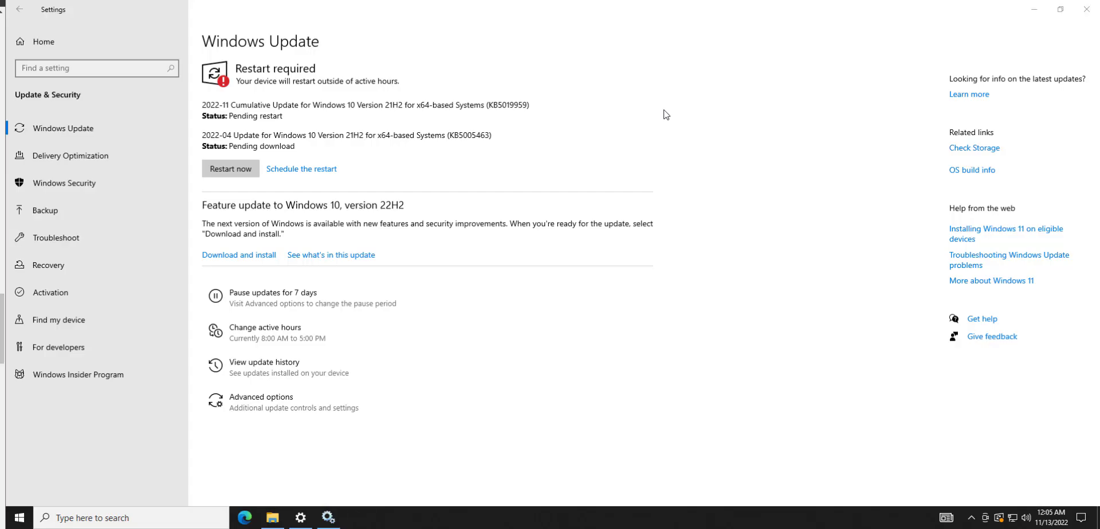